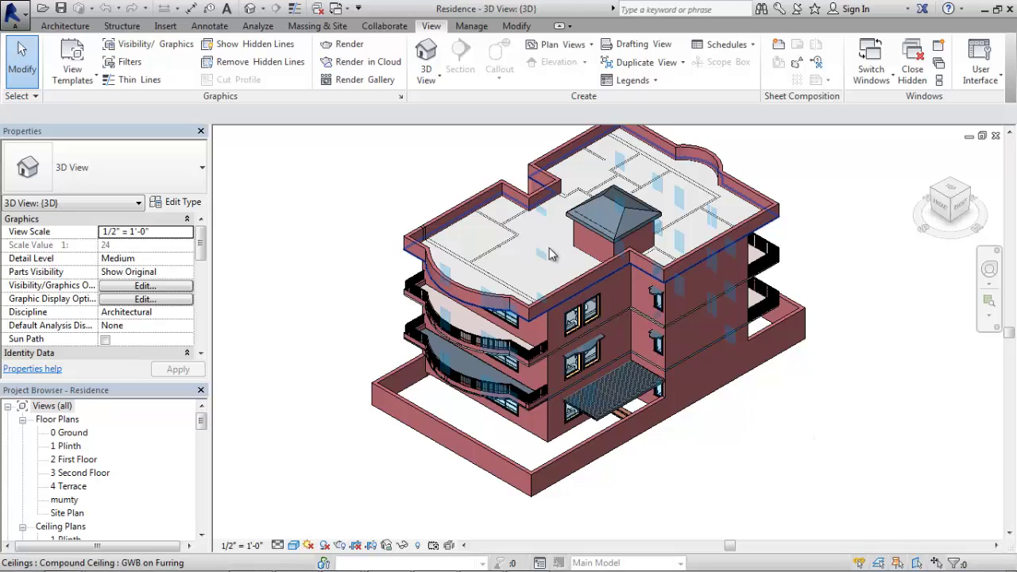
Step: Open the layer structure of the front boundary wall's Generic - 9" Masonry type
{"action": "scroll", "coordinate": [448, 266], "scroll_direction": "up", "scroll_amount": 1}
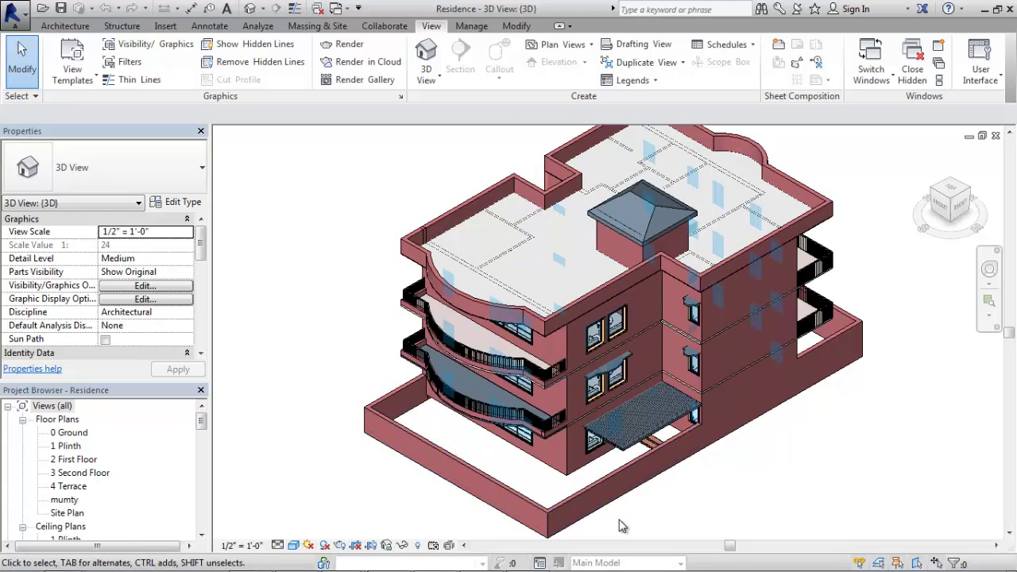
{"action": "scroll", "coordinate": [622, 526], "scroll_direction": "up", "scroll_amount": 2}
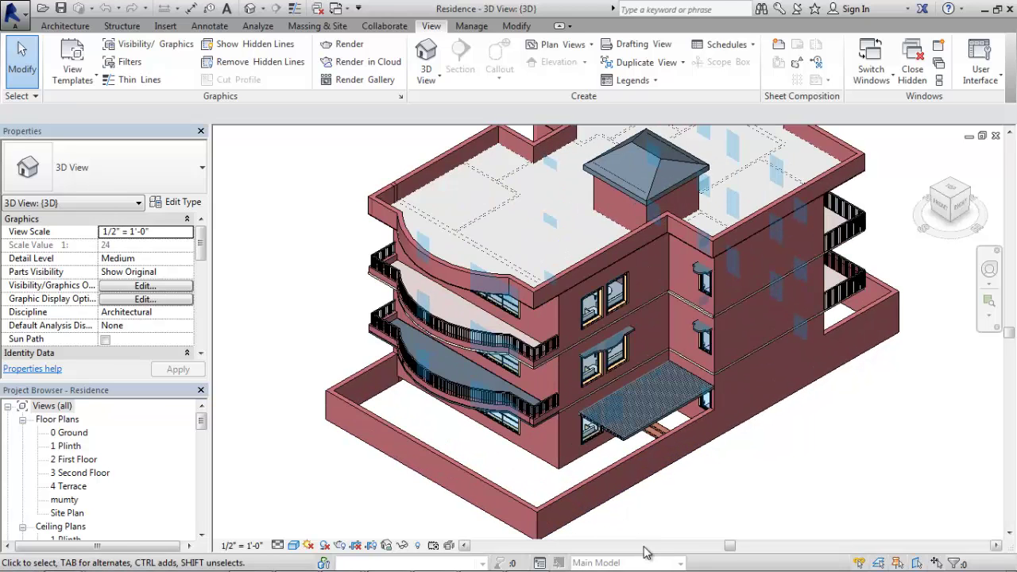
{"action": "left_click", "coordinate": [489, 486]}
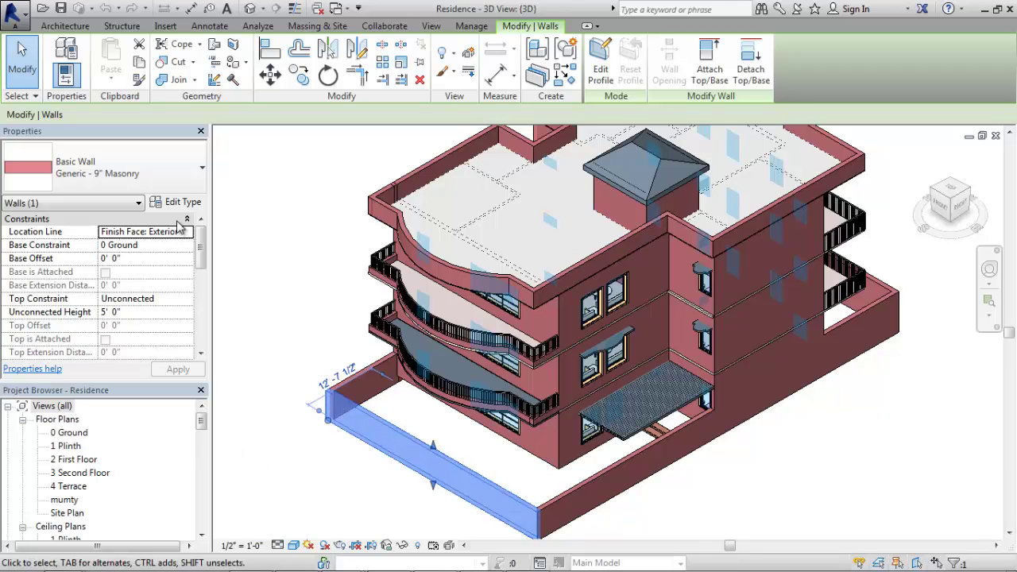
{"action": "mouse_move", "coordinate": [200, 259]}
{"action": "left_mouse_down"}
{"action": "mouse_move", "coordinate": [200, 280]}
{"action": "mouse_move", "coordinate": [201, 244]}
{"action": "left_mouse_up"}
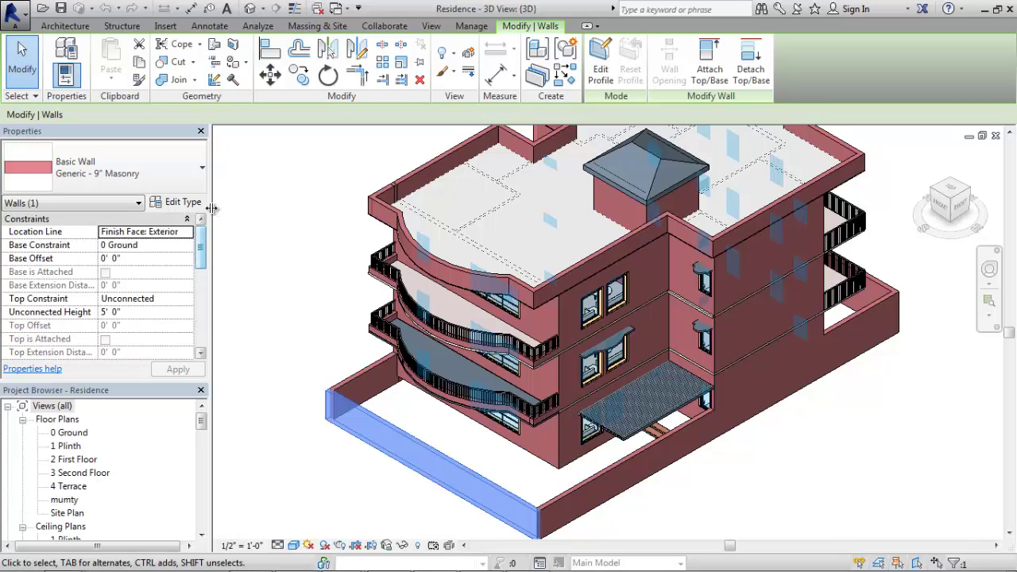
{"action": "left_click", "coordinate": [181, 204]}
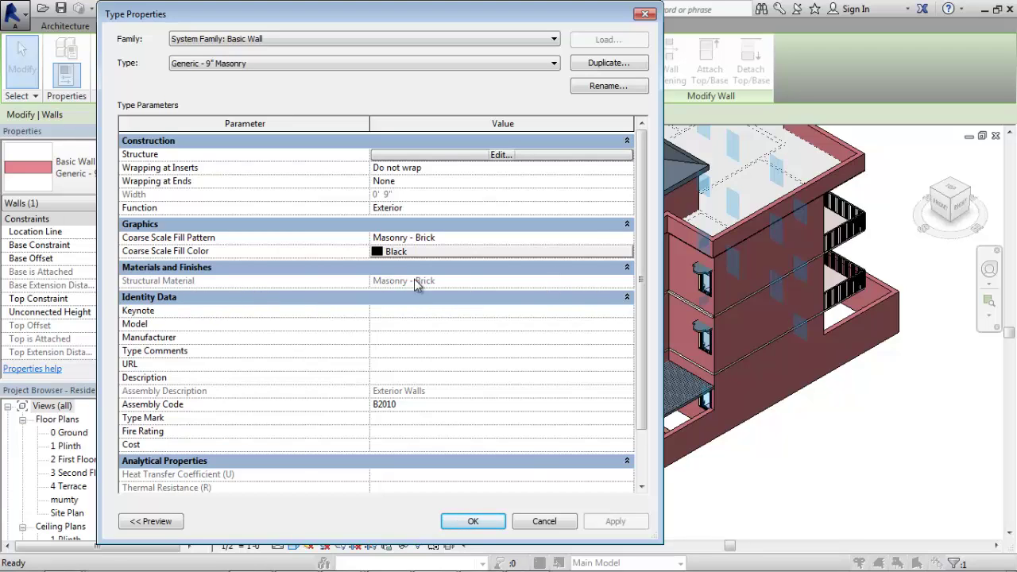
{"action": "left_click", "coordinate": [443, 156]}
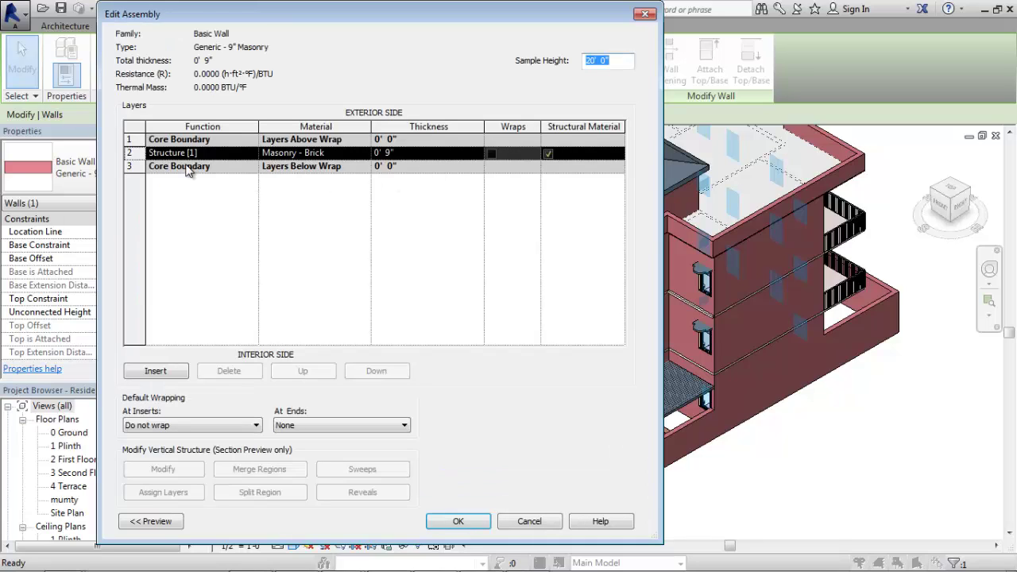
Step: Open the structure layer's Masonry - Brick material and examine its graphics and appearance settings
{"action": "left_click", "coordinate": [309, 159]}
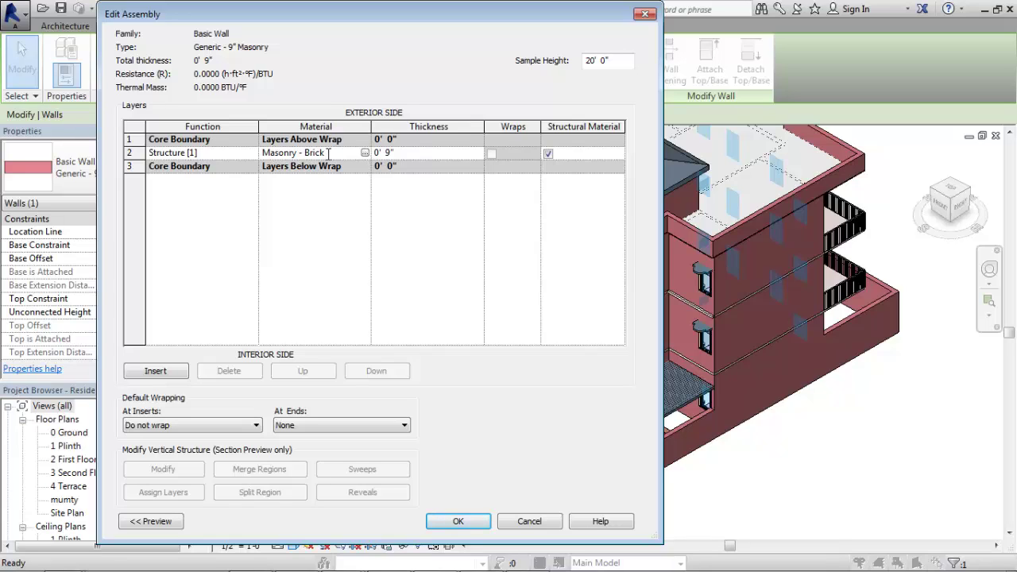
{"action": "left_click_drag", "start_coordinate": [330, 153], "coordinate": [257, 164]}
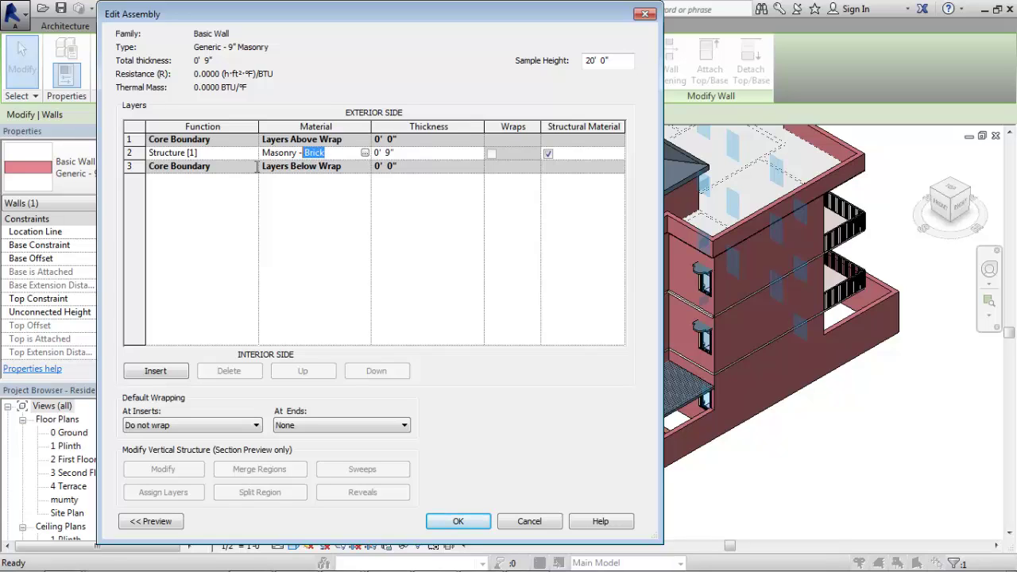
{"action": "left_click", "coordinate": [365, 153]}
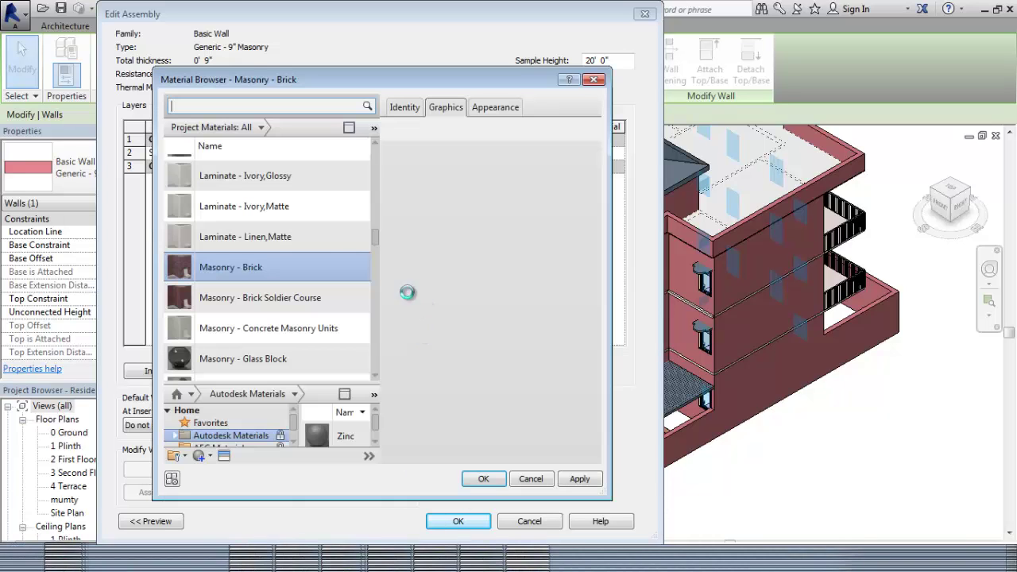
{"action": "left_click", "coordinate": [275, 267]}
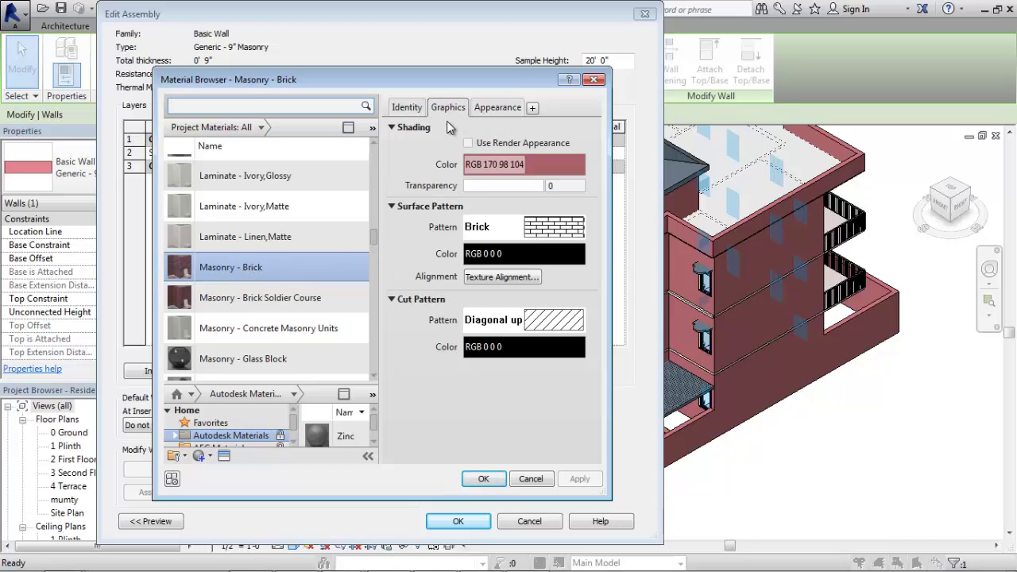
{"action": "left_click", "coordinate": [485, 107]}
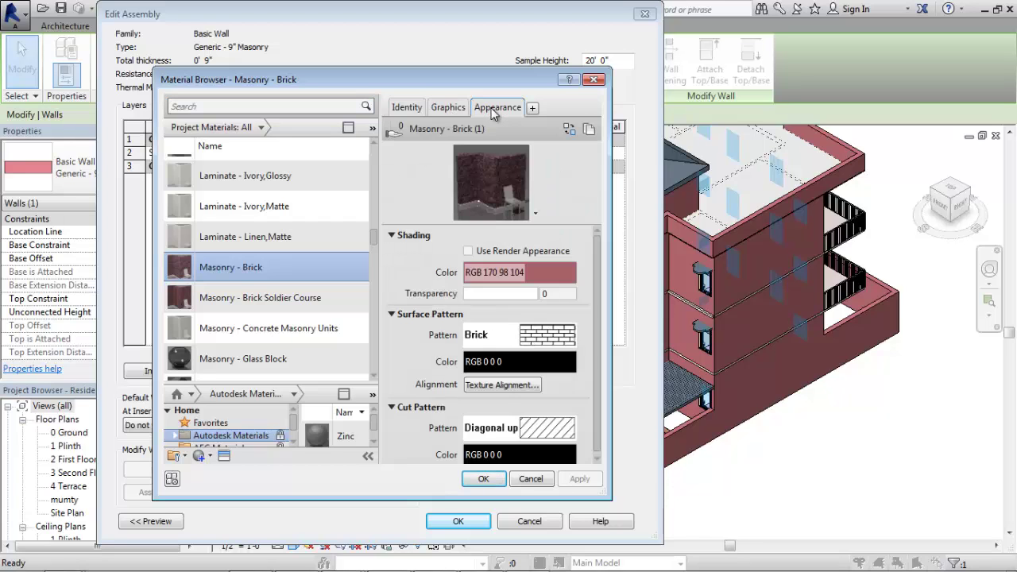
{"action": "left_click", "coordinate": [447, 108]}
Step: Look through the physical assets that can be added to the Masonry - Brick material, and close the asset browser
{"action": "left_click", "coordinate": [532, 108]}
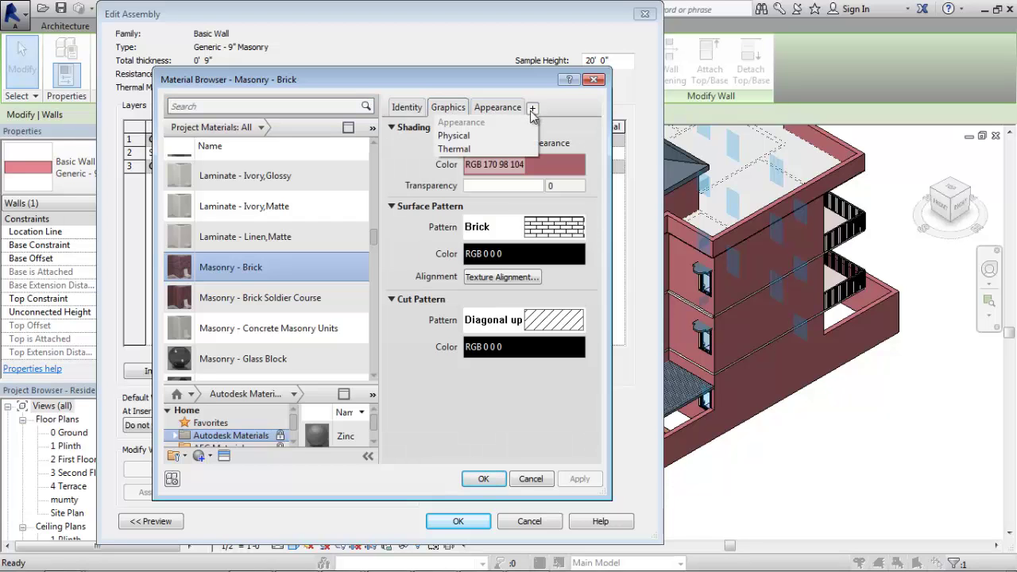
{"action": "left_click", "coordinate": [478, 135]}
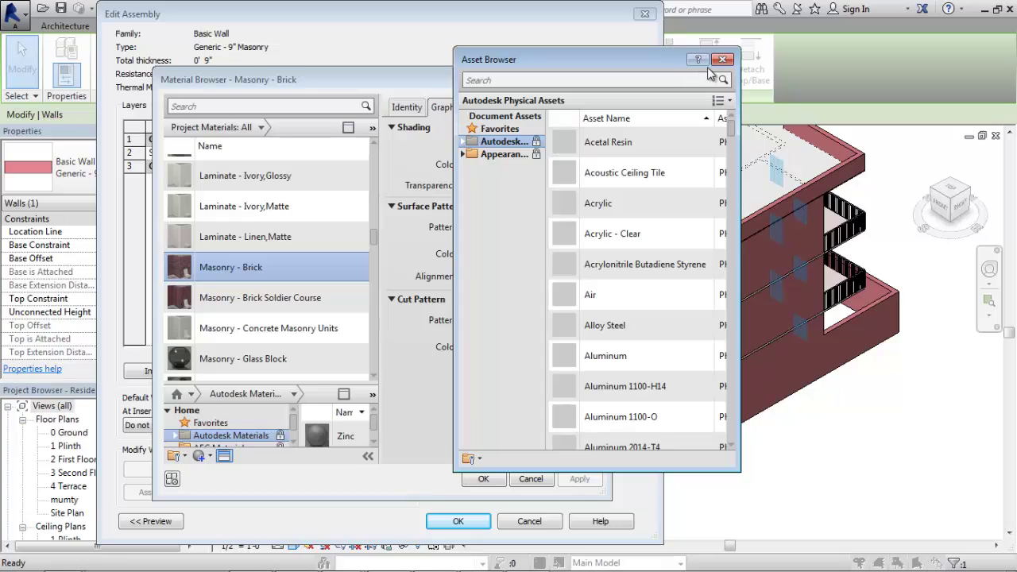
{"action": "left_click", "coordinate": [722, 60]}
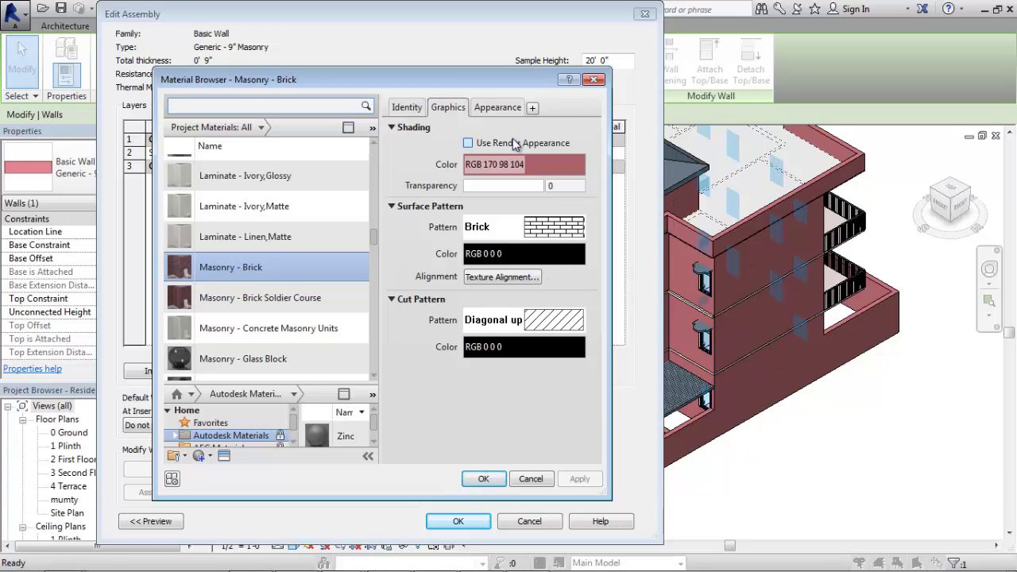
{"action": "left_click", "coordinate": [532, 108]}
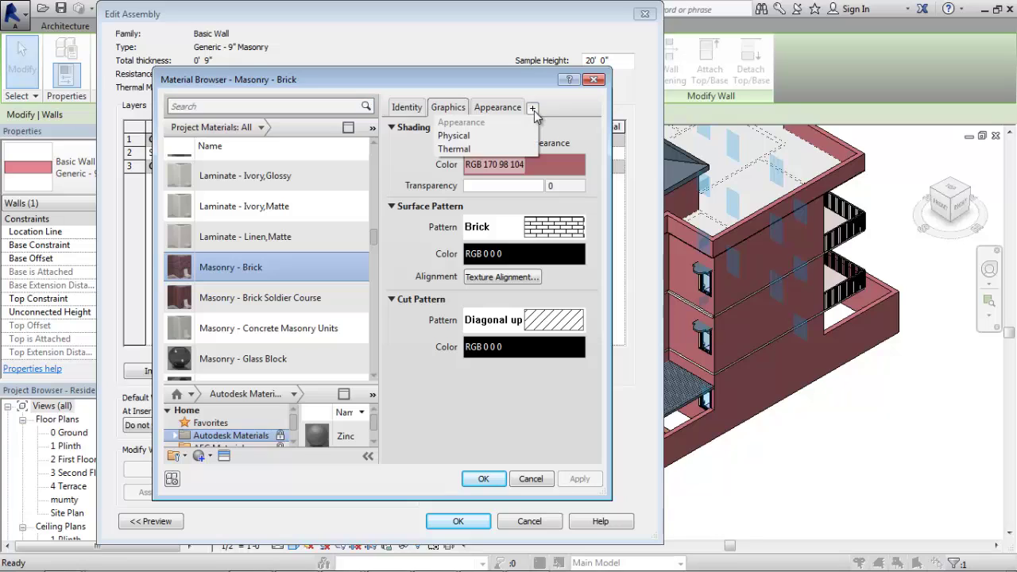
{"action": "left_click", "coordinate": [486, 135]}
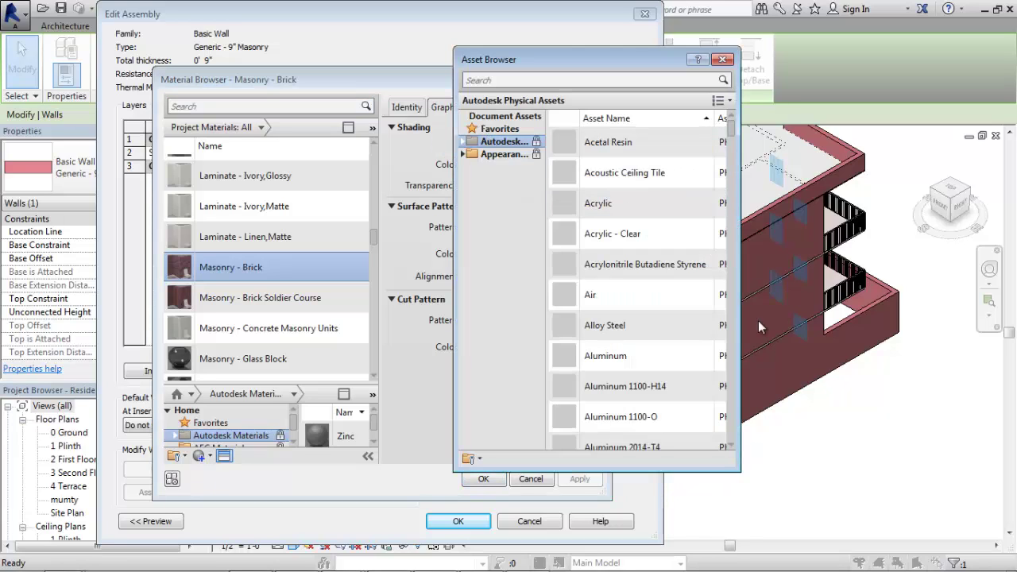
{"action": "left_click_drag", "start_coordinate": [736, 279], "coordinate": [1014, 280]}
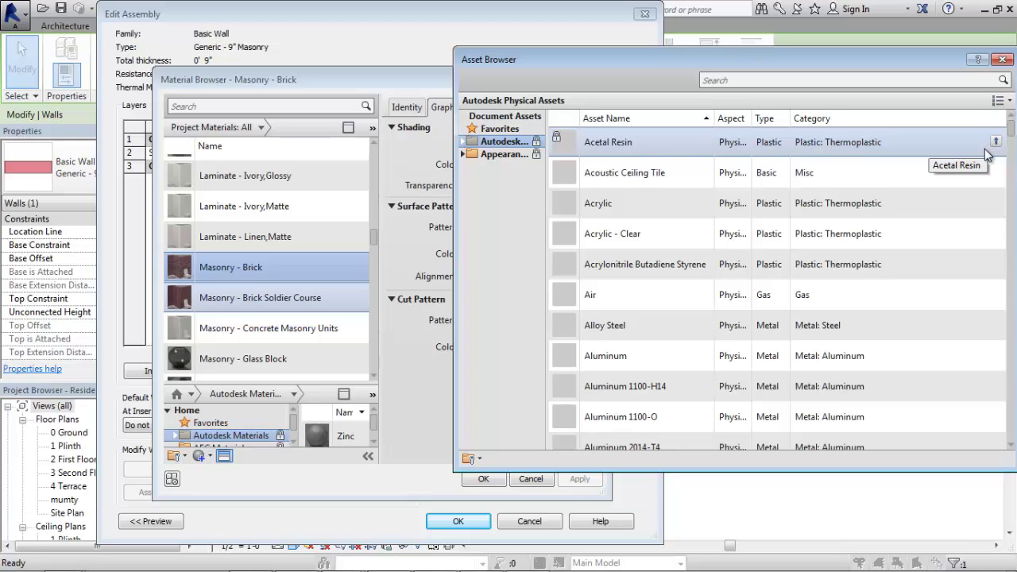
{"action": "left_click", "coordinate": [1004, 60]}
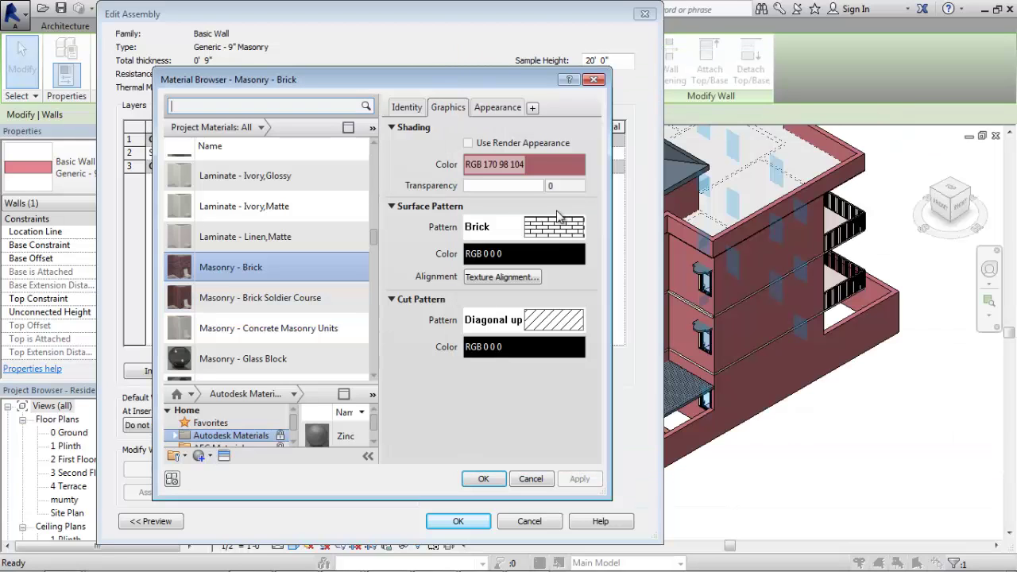
Step: Accept the material, assembly and wall type settings, closing their dialogs, and deselect the boundary wall
{"action": "scroll", "coordinate": [311, 271], "scroll_direction": "down", "scroll_amount": 1}
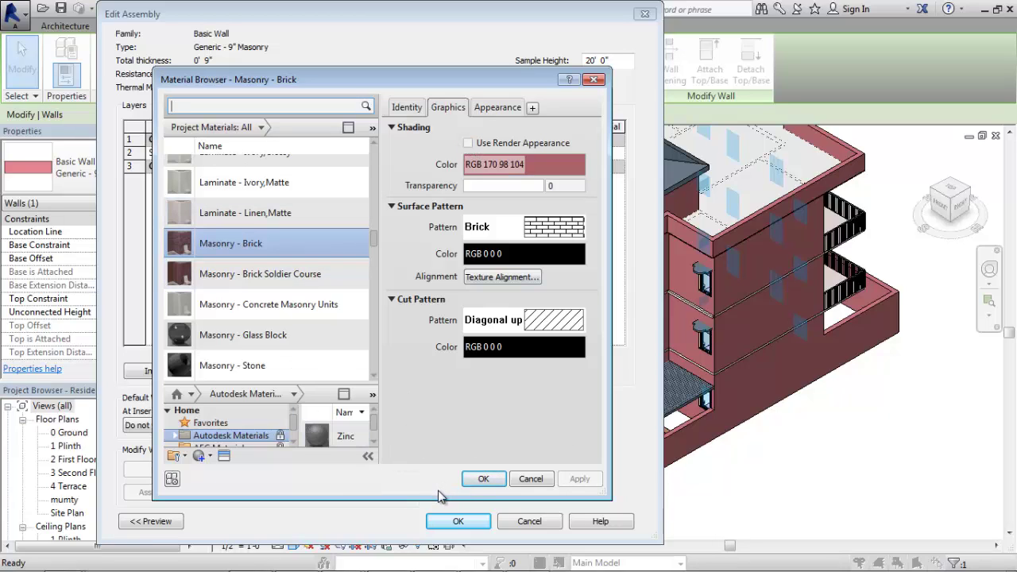
{"action": "left_click", "coordinate": [484, 478]}
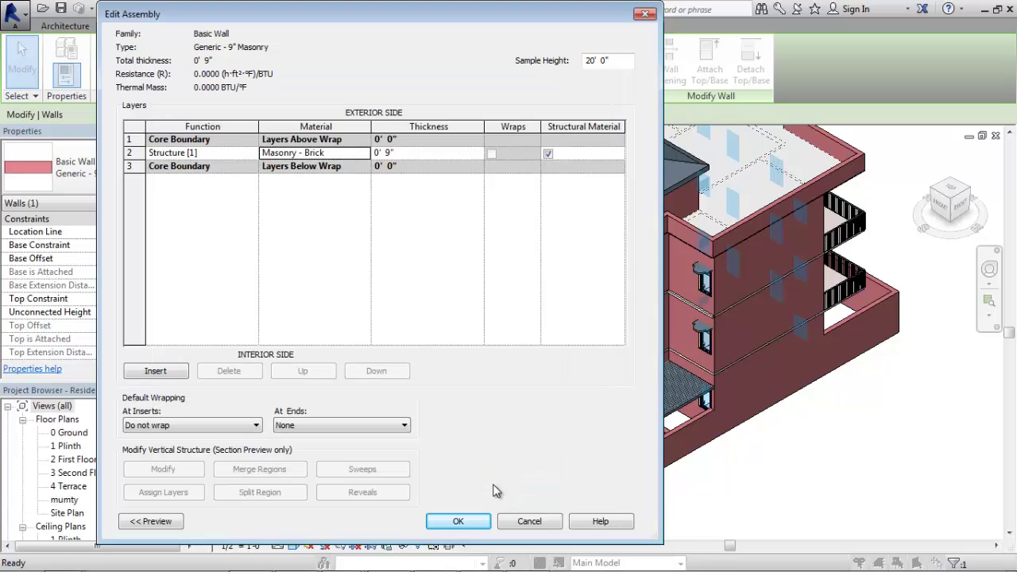
{"action": "left_click", "coordinate": [477, 523]}
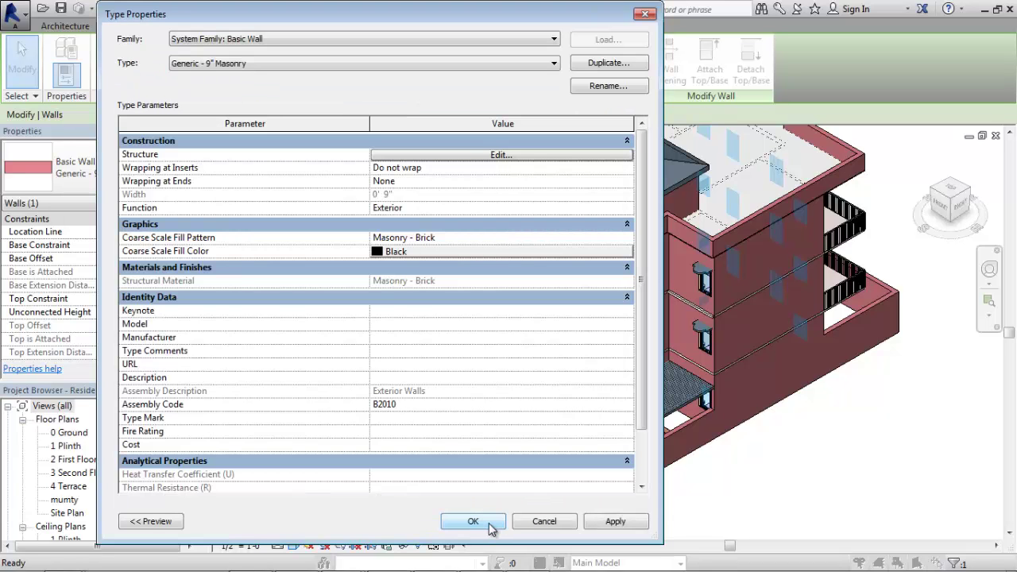
{"action": "left_click", "coordinate": [493, 526]}
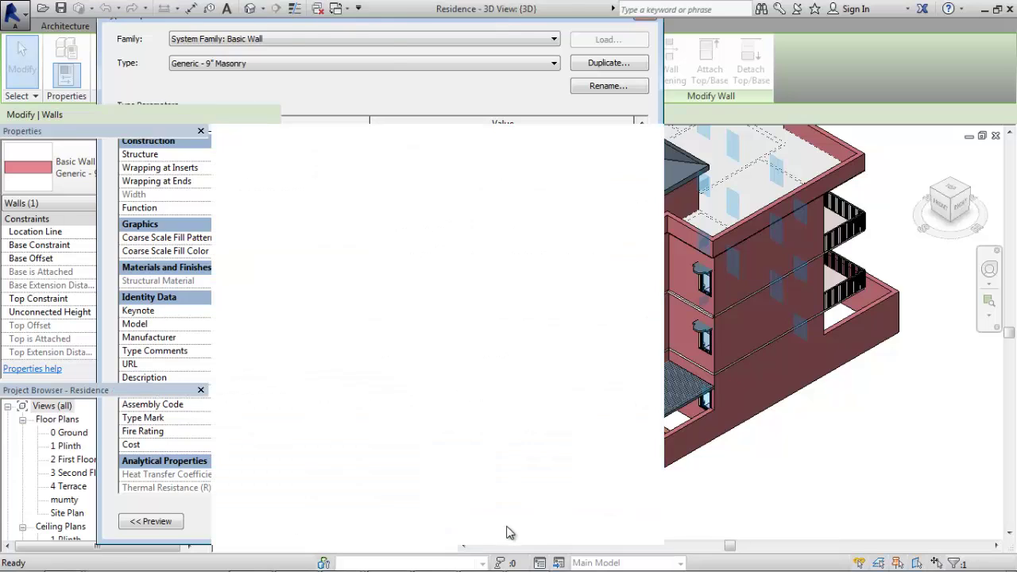
{"action": "left_click", "coordinate": [310, 194]}
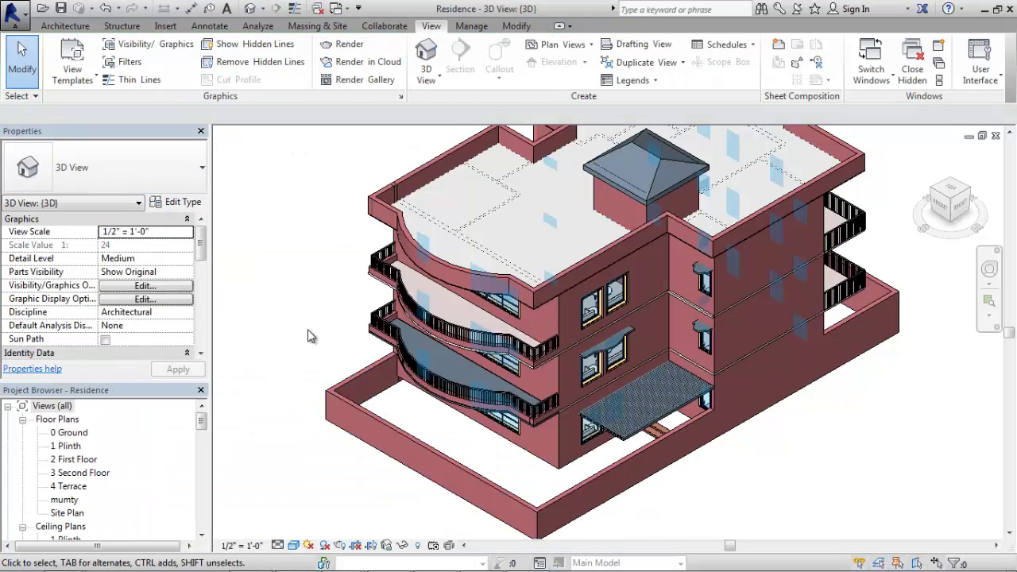
{"action": "scroll", "coordinate": [326, 338], "scroll_direction": "up", "scroll_amount": 2}
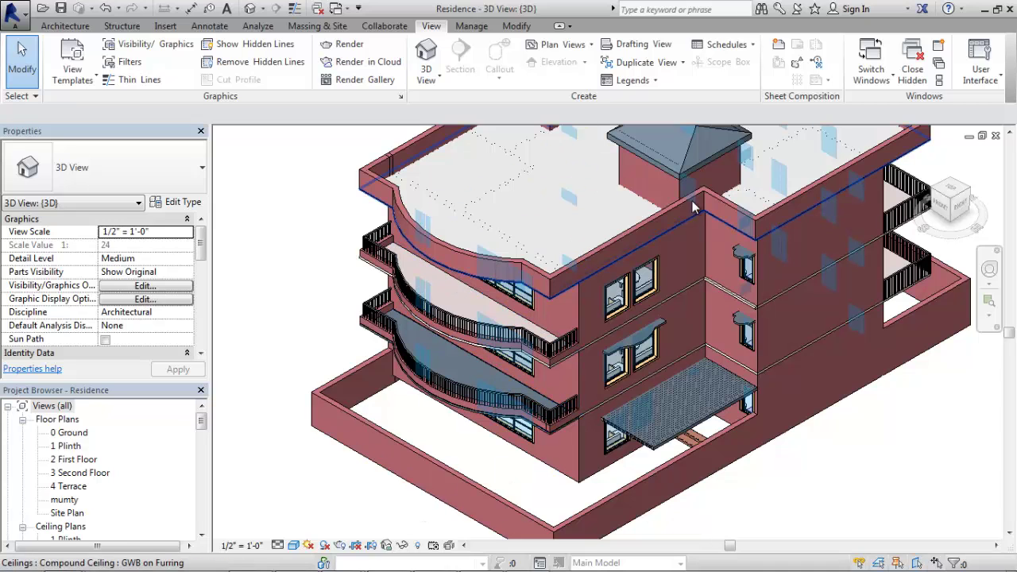
{"action": "middle_click_drag", "start_coordinate": [362, 473], "coordinate": [836, 227], "text": "shift"}
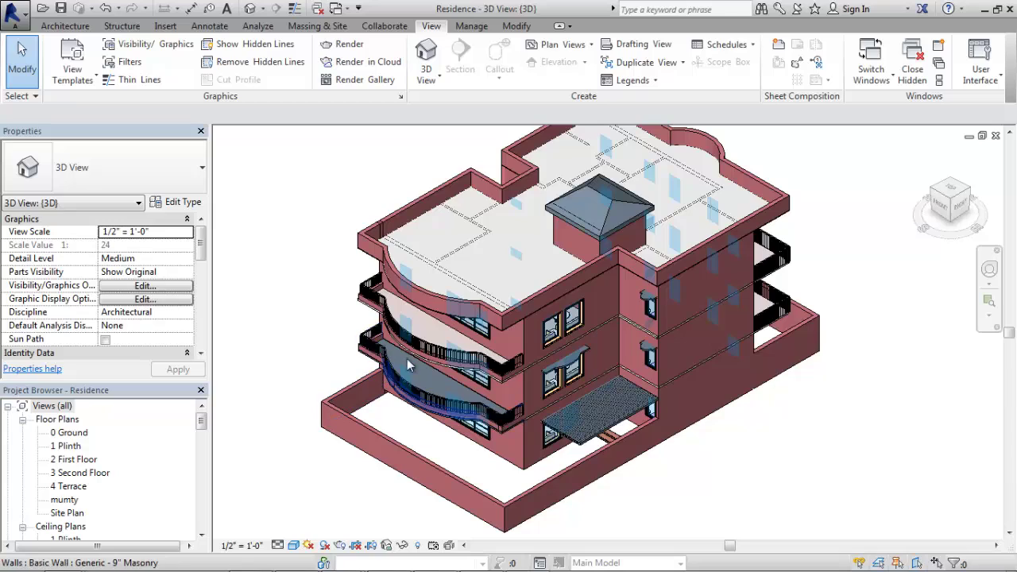
{"action": "scroll", "coordinate": [609, 342], "scroll_direction": "up", "scroll_amount": 1}
{"action": "scroll", "coordinate": [525, 338], "scroll_direction": "up", "scroll_amount": 3}
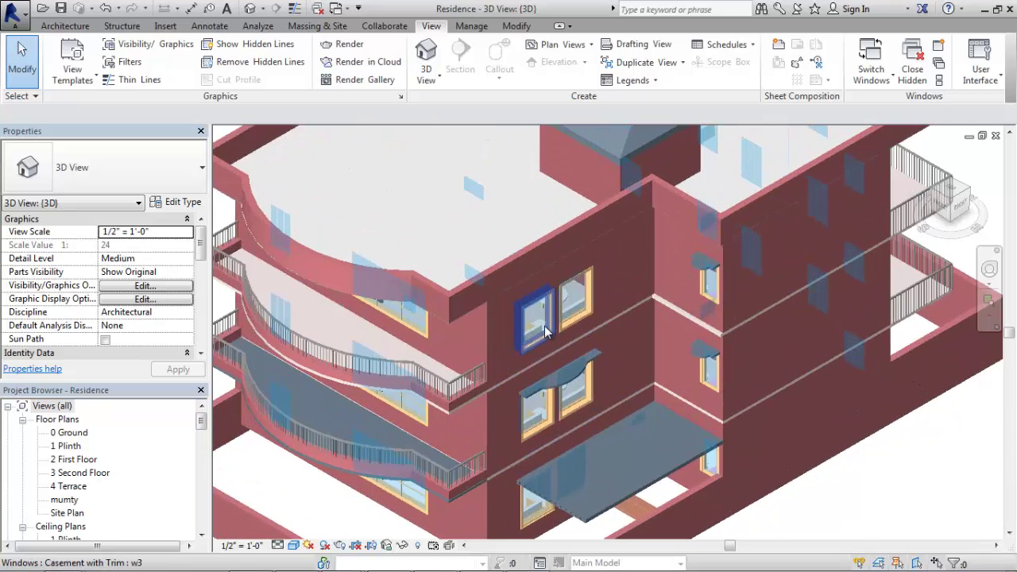
{"action": "scroll", "coordinate": [545, 332], "scroll_direction": "down", "scroll_amount": 3}
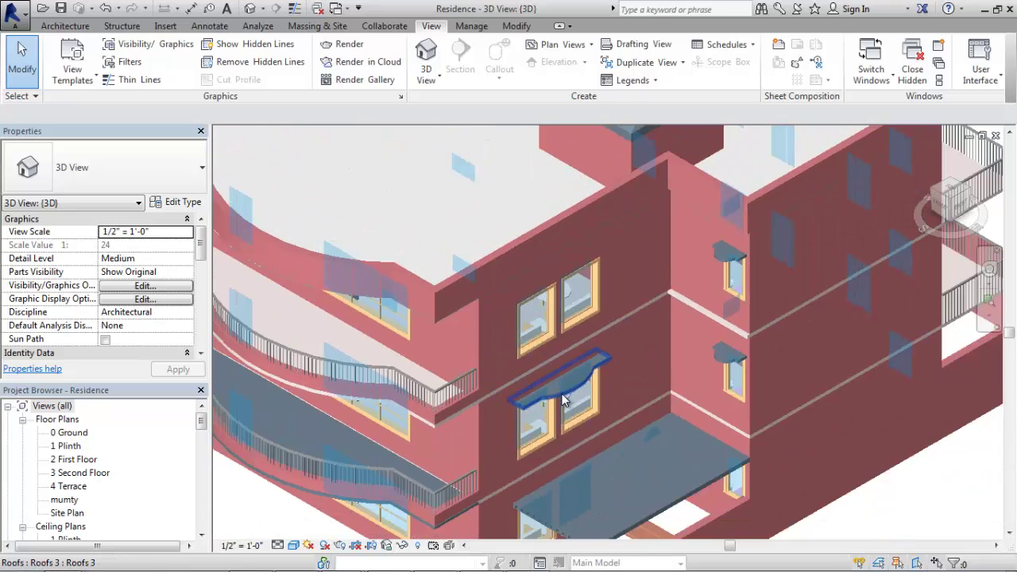
{"action": "scroll", "coordinate": [567, 400], "scroll_direction": "down", "scroll_amount": 2}
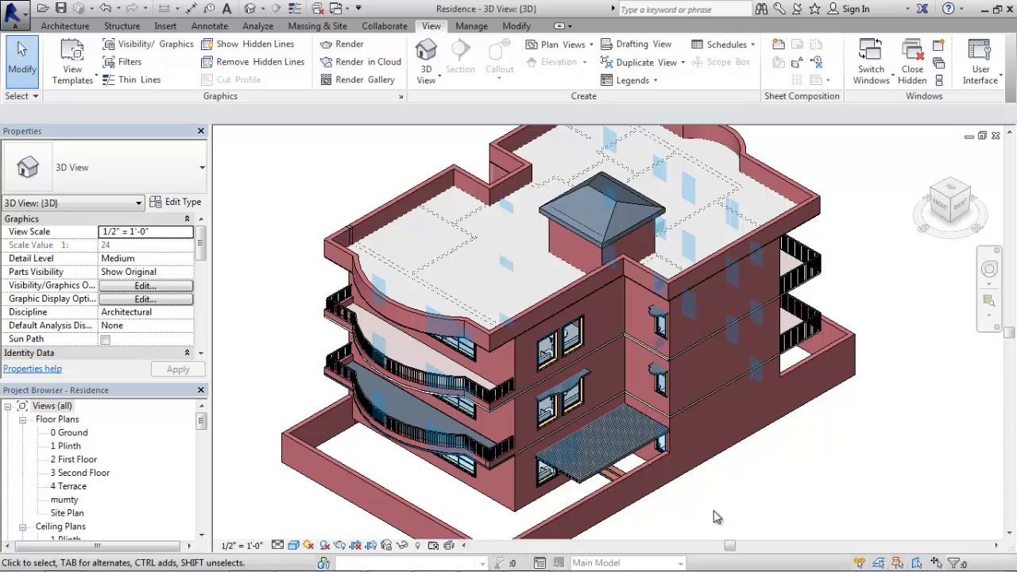
{"action": "scroll", "coordinate": [678, 489], "scroll_direction": "down", "scroll_amount": 2}
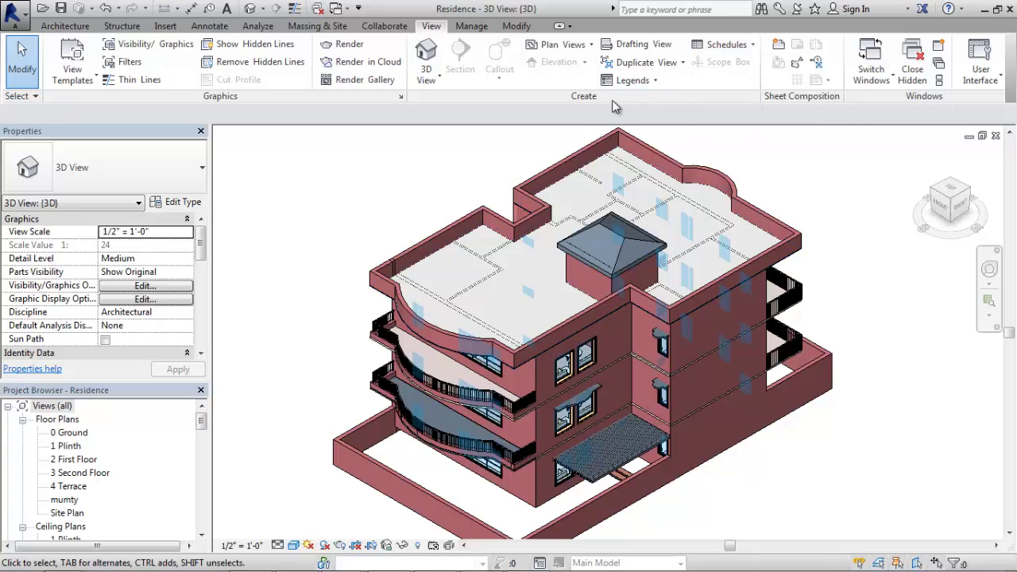
Step: Start a new material takeoff schedule and keep its category list filtered to Architecture
{"action": "left_click", "coordinate": [753, 45]}
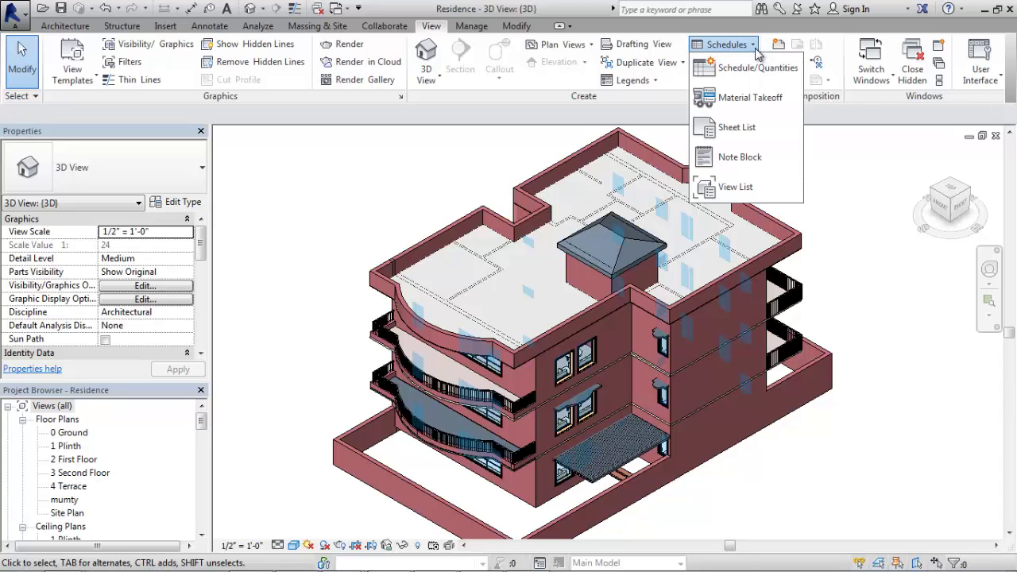
{"action": "left_click", "coordinate": [747, 102]}
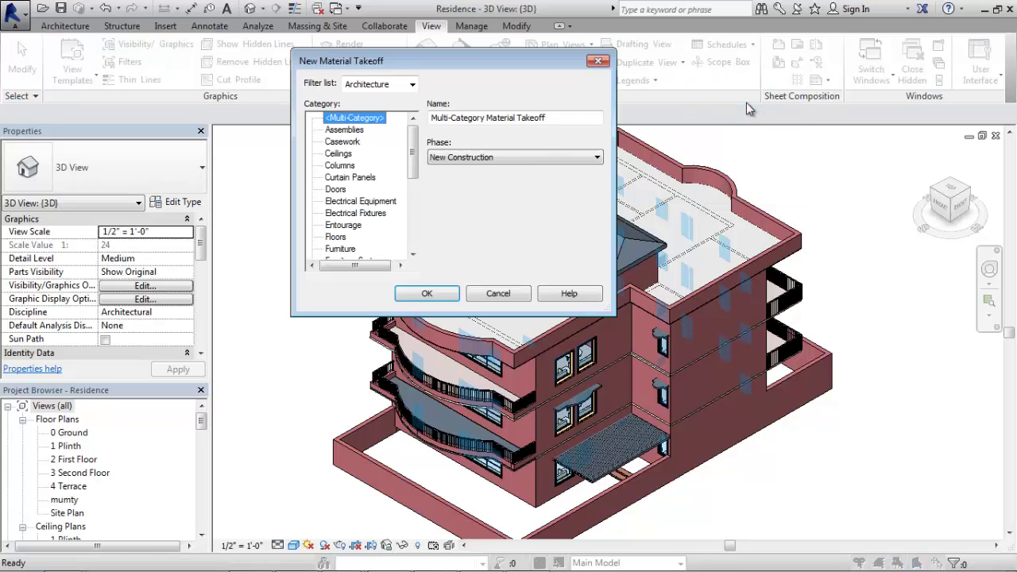
{"action": "left_click_drag", "start_coordinate": [425, 61], "coordinate": [570, 118]}
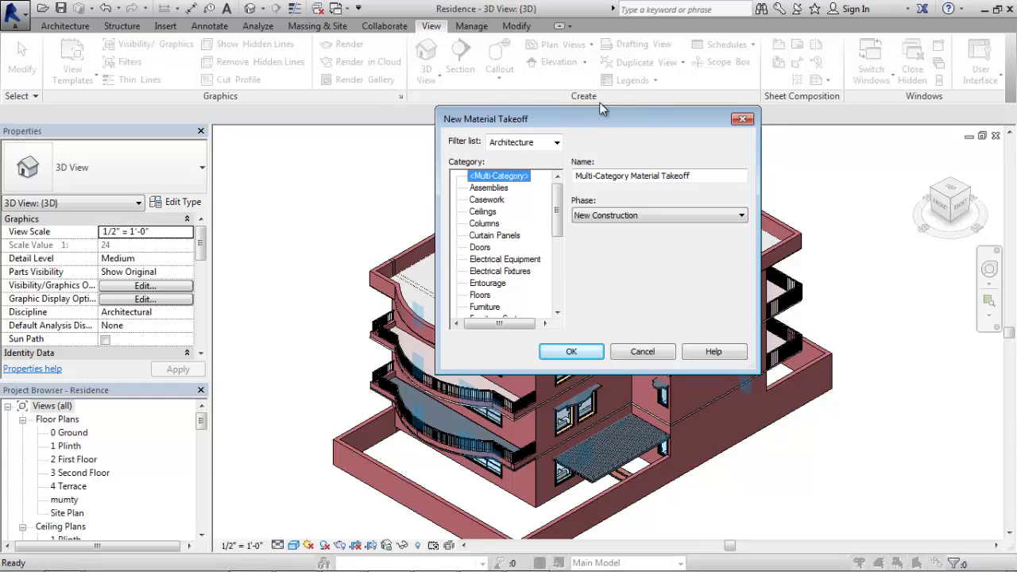
{"action": "left_click_drag", "start_coordinate": [547, 123], "coordinate": [548, 96]}
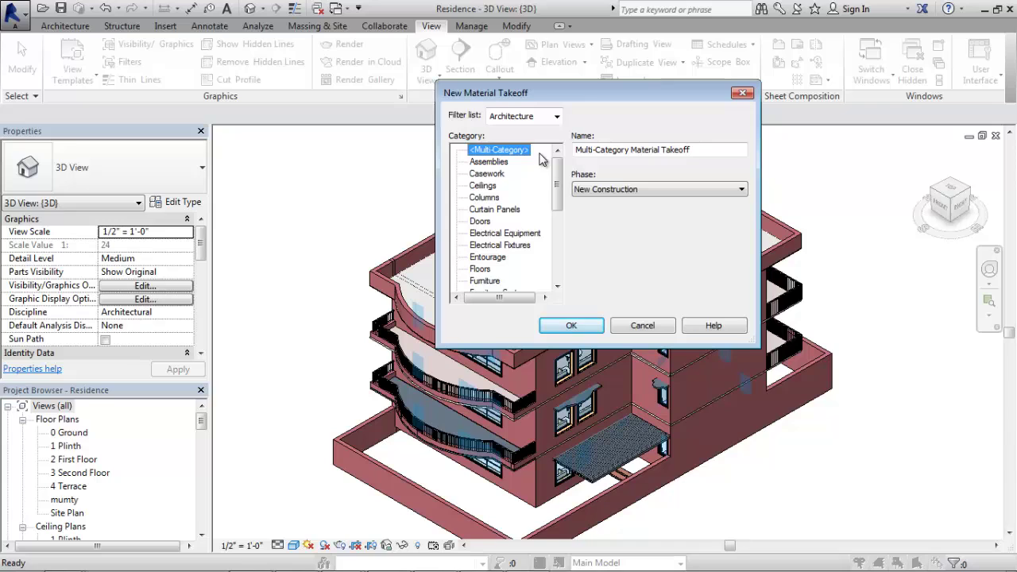
{"action": "left_click", "coordinate": [557, 116]}
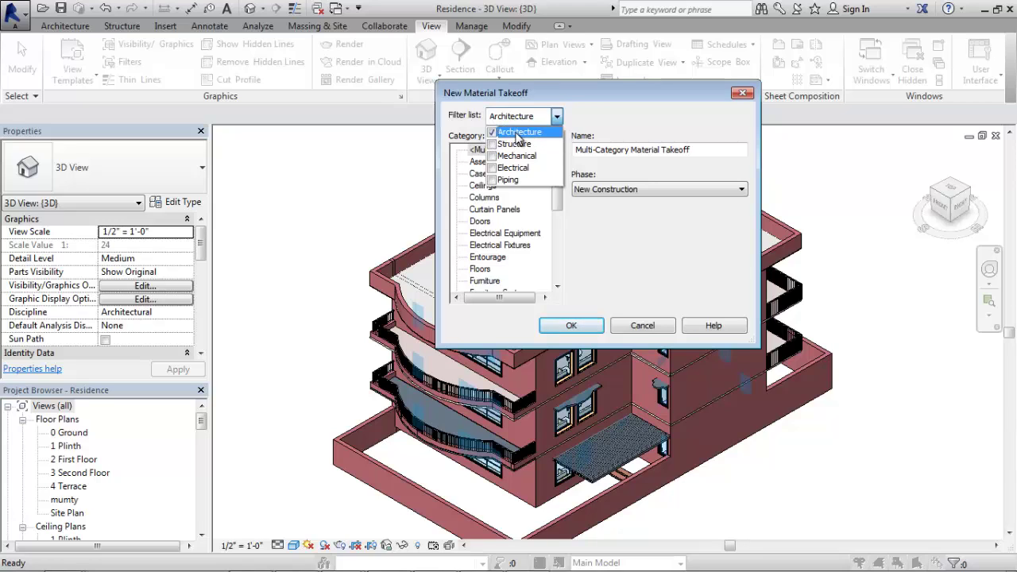
{"action": "left_click", "coordinate": [590, 135]}
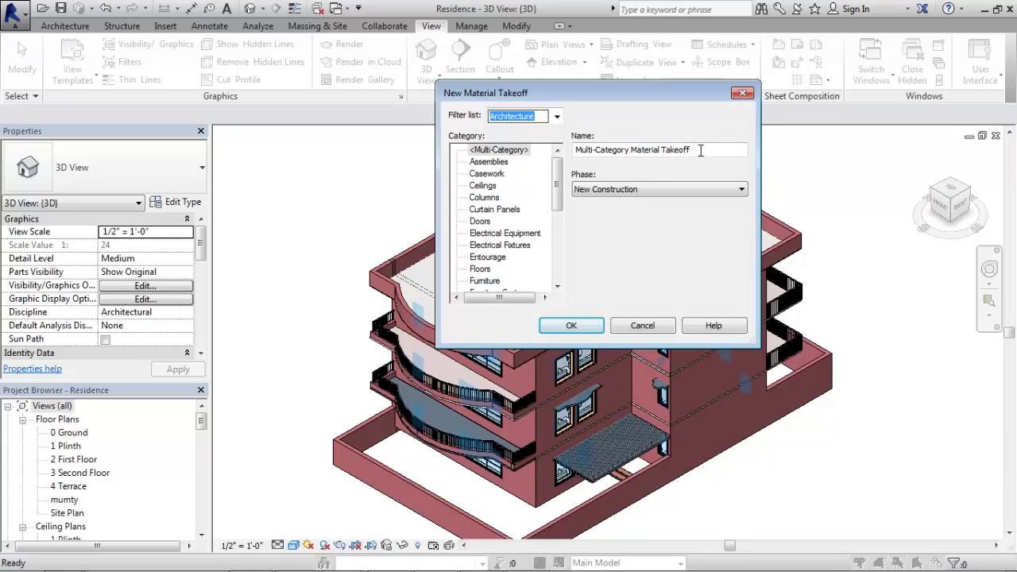
Step: Name the material takeoff All-Elements and create it for the Multi-Category option
{"action": "left_click_drag", "start_coordinate": [703, 152], "coordinate": [520, 148]}
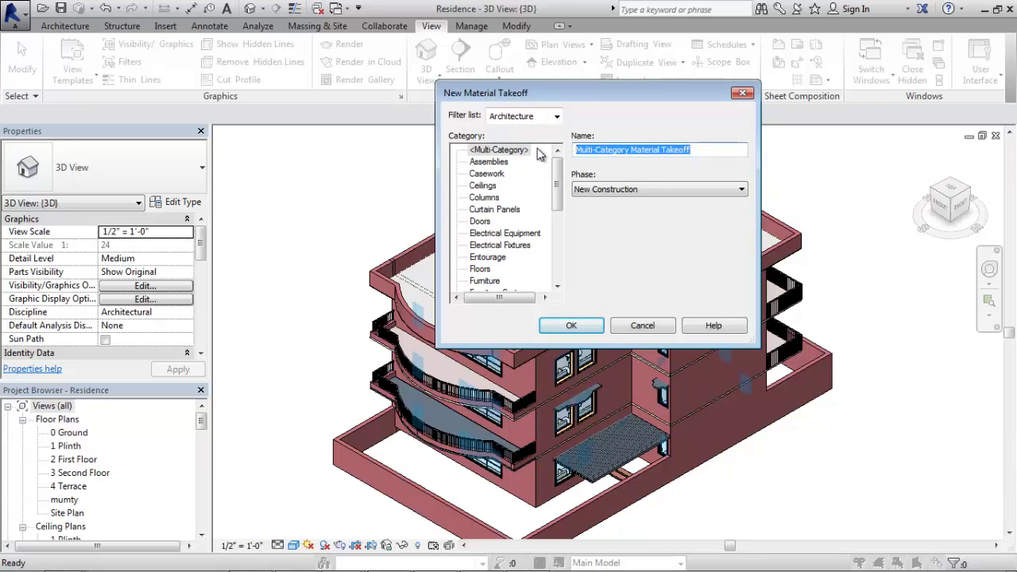
{"action": "type", "text": "All-el"}
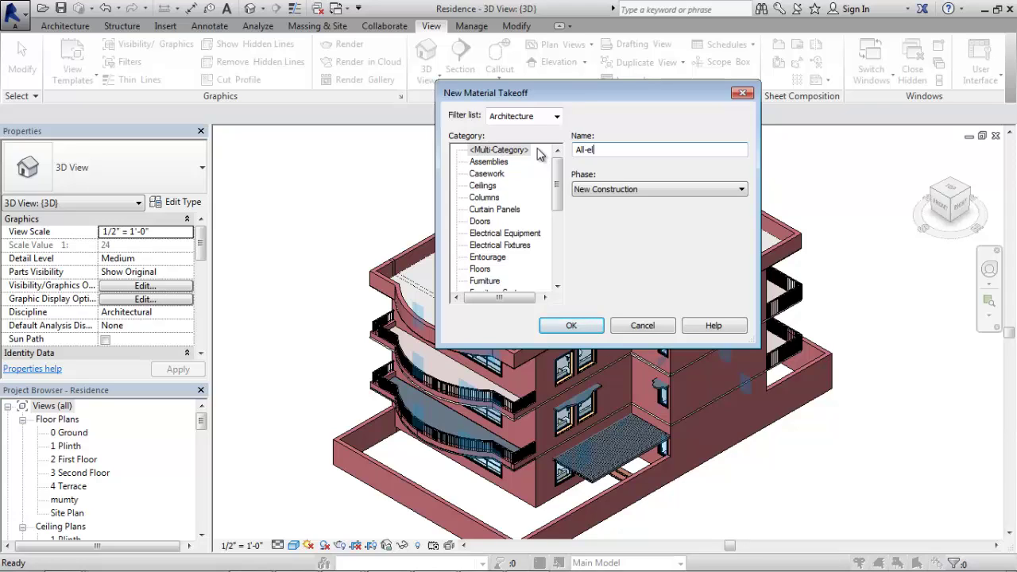
{"action": "type", "text": "ement"}
{"action": "key", "text": "BackSpace"}
{"action": "key", "text": "BackSpace"}
{"action": "key", "text": "BackSpace"}
{"action": "key", "text": "BackSpace"}
{"action": "key", "text": "BackSpace"}
{"action": "key", "text": "BackSpace"}
{"action": "key", "text": "BackSpace"}
{"action": "type", "text": "Elements"}
{"action": "left_click", "coordinate": [510, 153]}
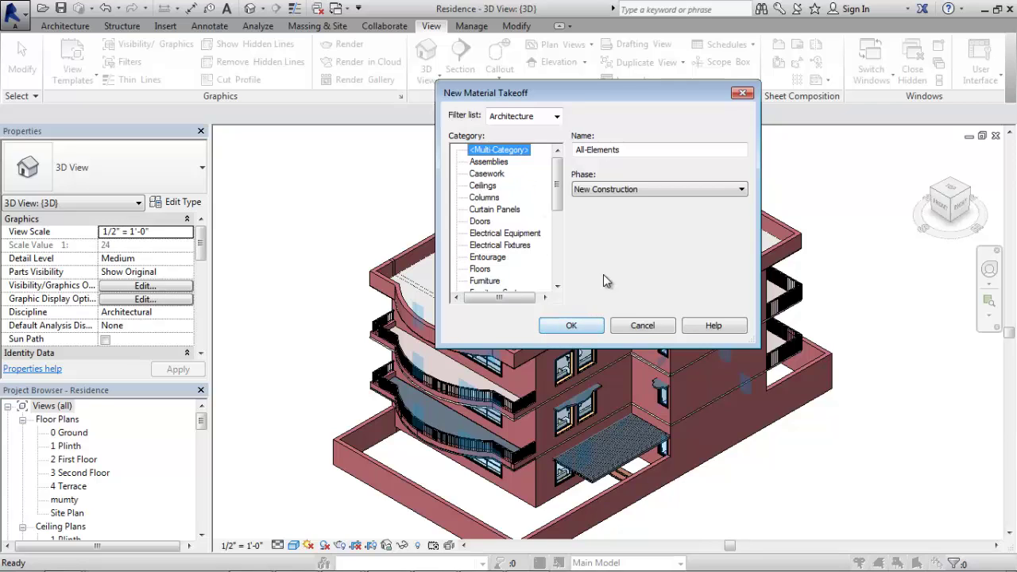
{"action": "left_click", "coordinate": [572, 325]}
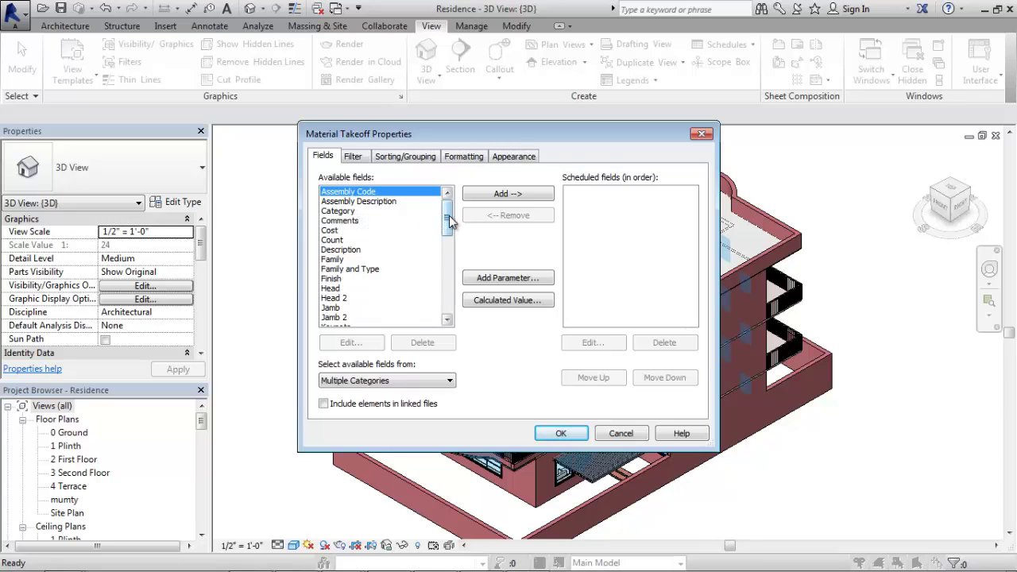
Step: Add Family and Type, Material: Name, Material: Area and Material: Cost, in that order, as the takeoff's scheduled fields
{"action": "left_click_drag", "start_coordinate": [449, 215], "coordinate": [455, 239]}
{"action": "left_click", "coordinate": [377, 213]}
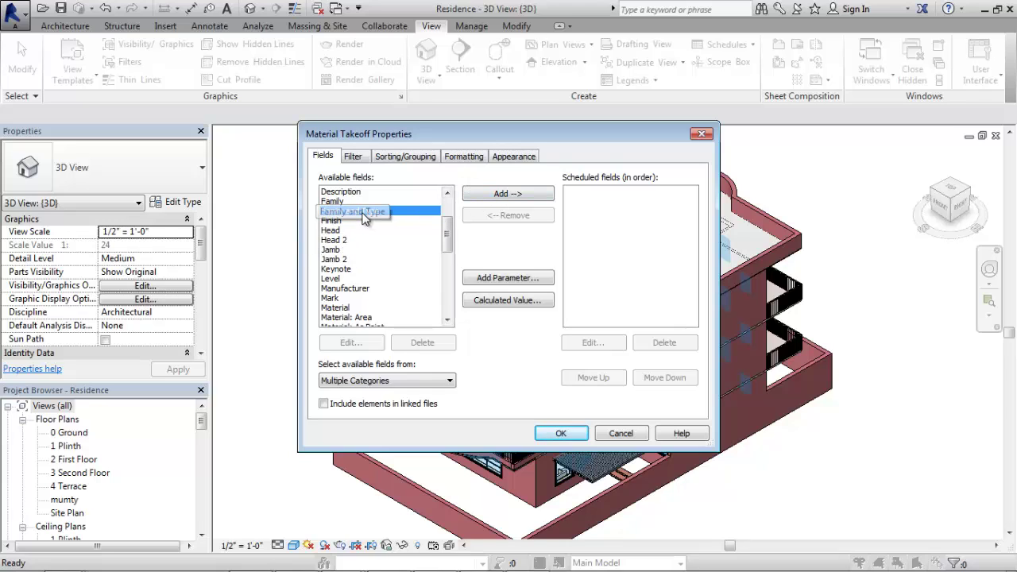
{"action": "left_click", "coordinate": [494, 195]}
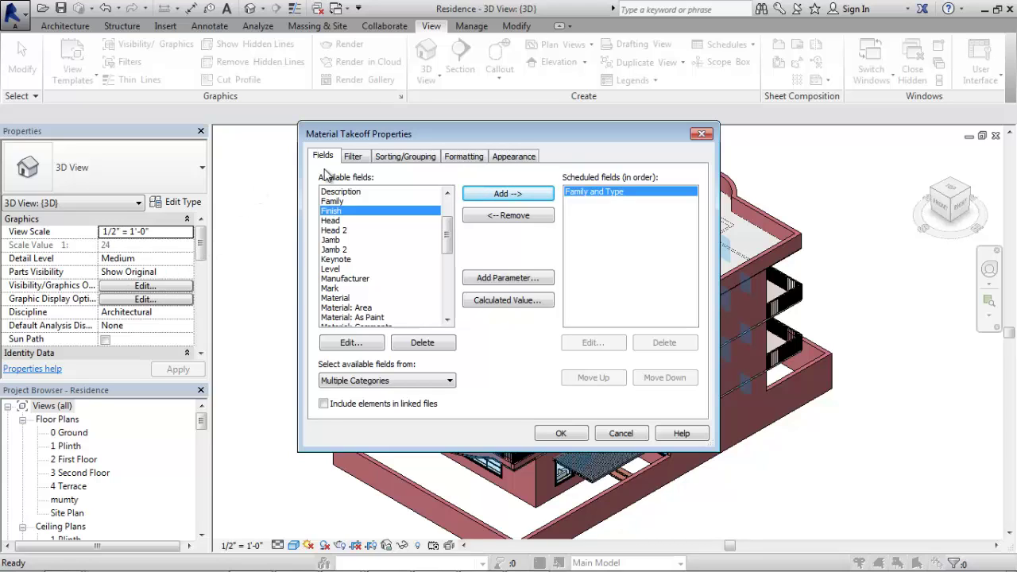
{"action": "left_click_drag", "start_coordinate": [450, 244], "coordinate": [447, 272]}
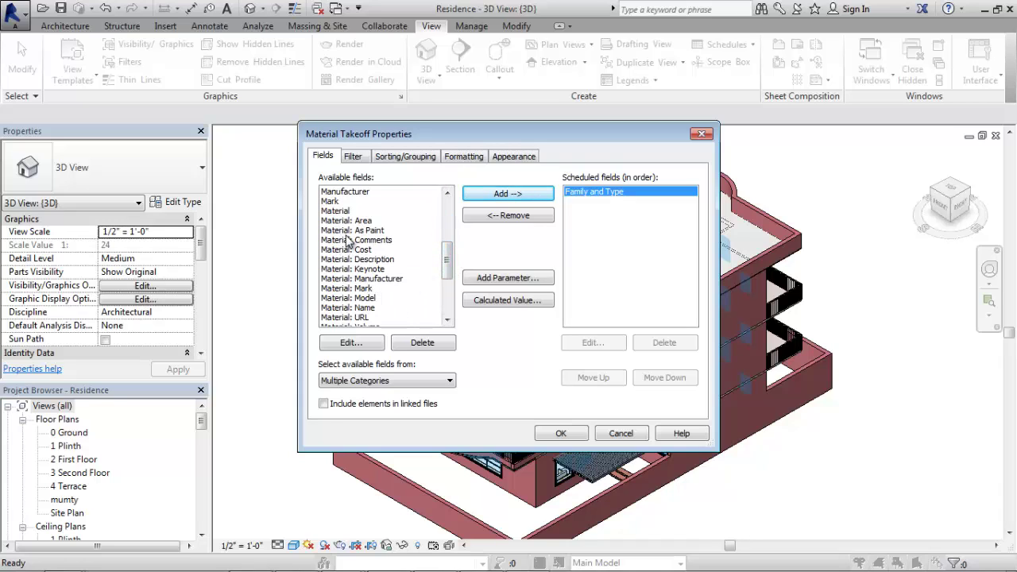
{"action": "left_click", "coordinate": [358, 309]}
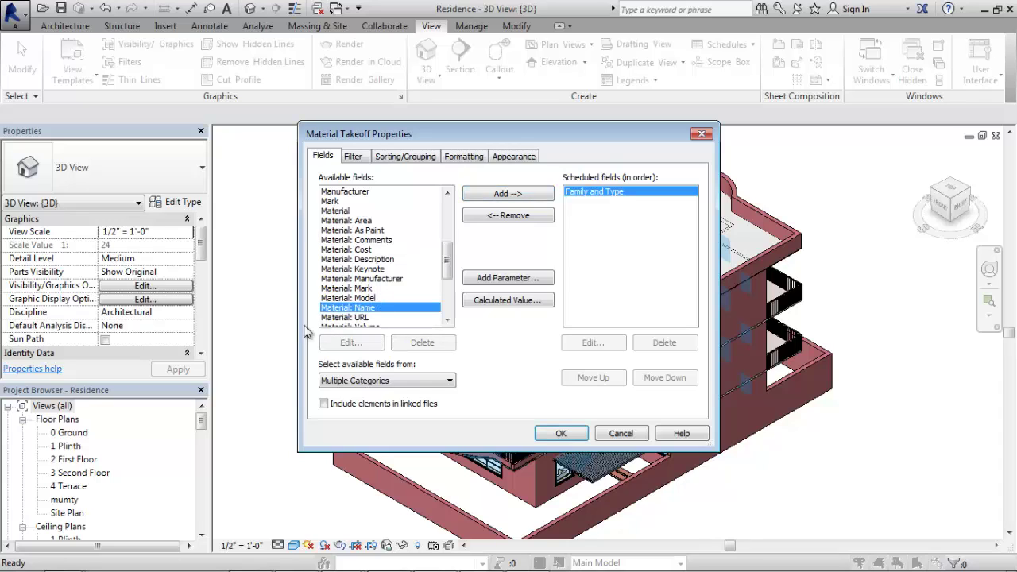
{"action": "left_click", "coordinate": [489, 196]}
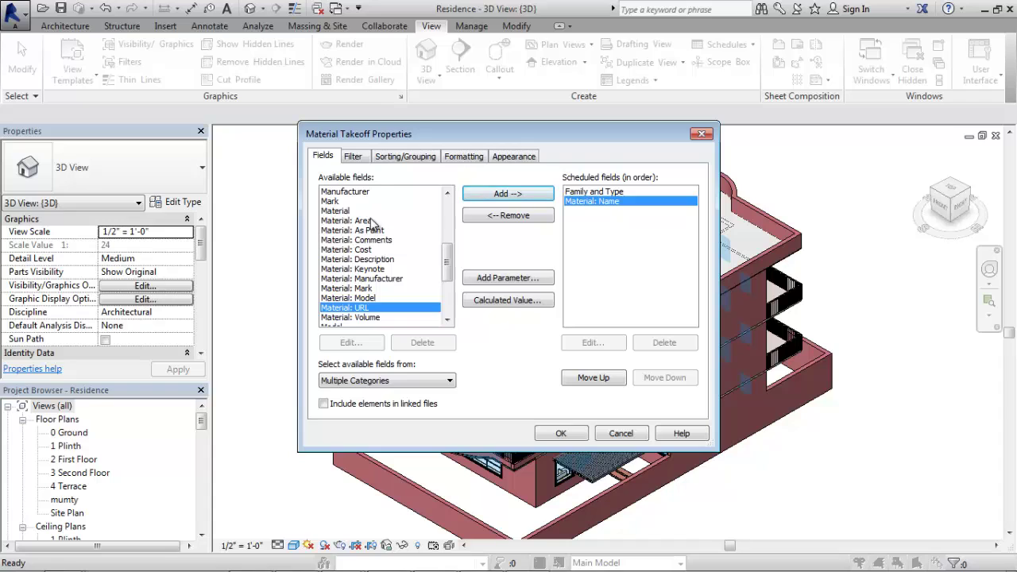
{"action": "left_click", "coordinate": [370, 222]}
{"action": "left_click", "coordinate": [485, 195]}
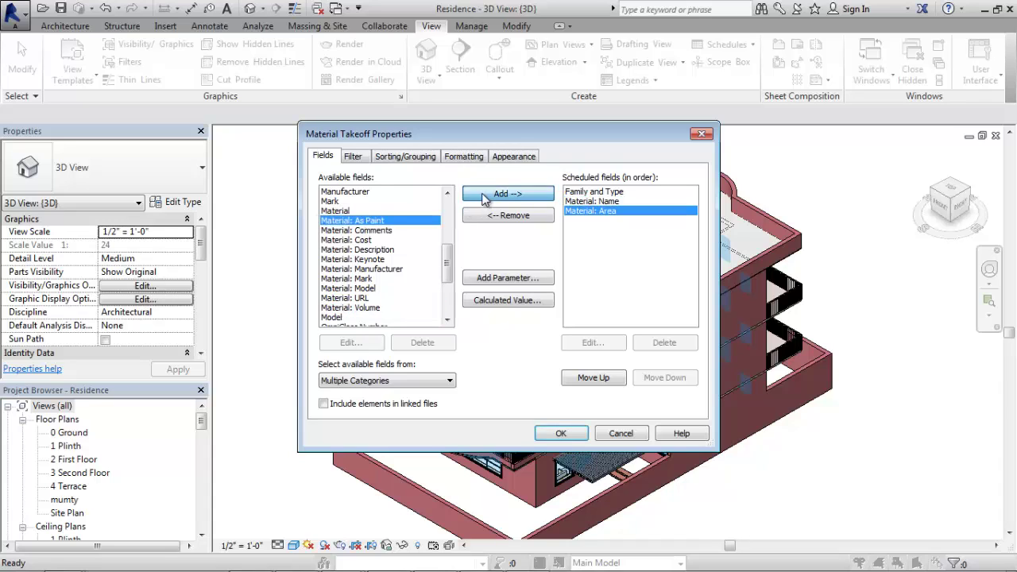
{"action": "left_click", "coordinate": [358, 240]}
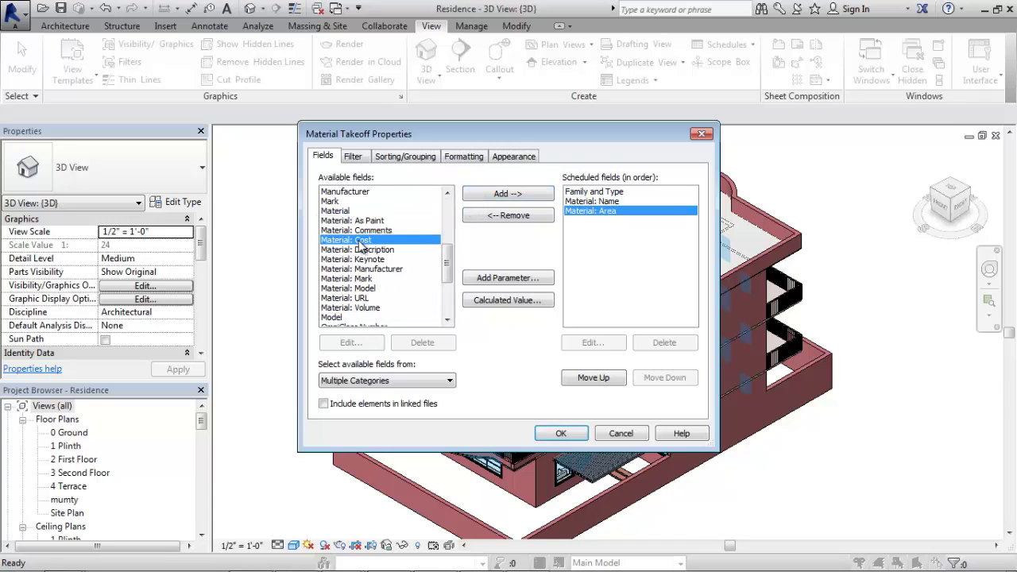
{"action": "left_click", "coordinate": [475, 197]}
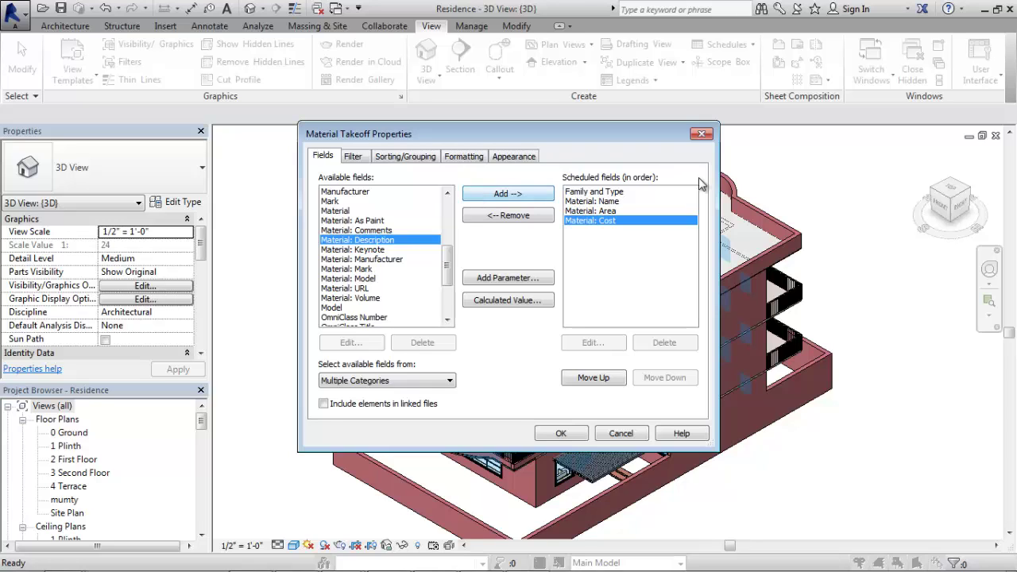
Step: Start a calculated value for the takeoff and name it Item Cost for Material
{"action": "mouse_move", "coordinate": [674, 569]}
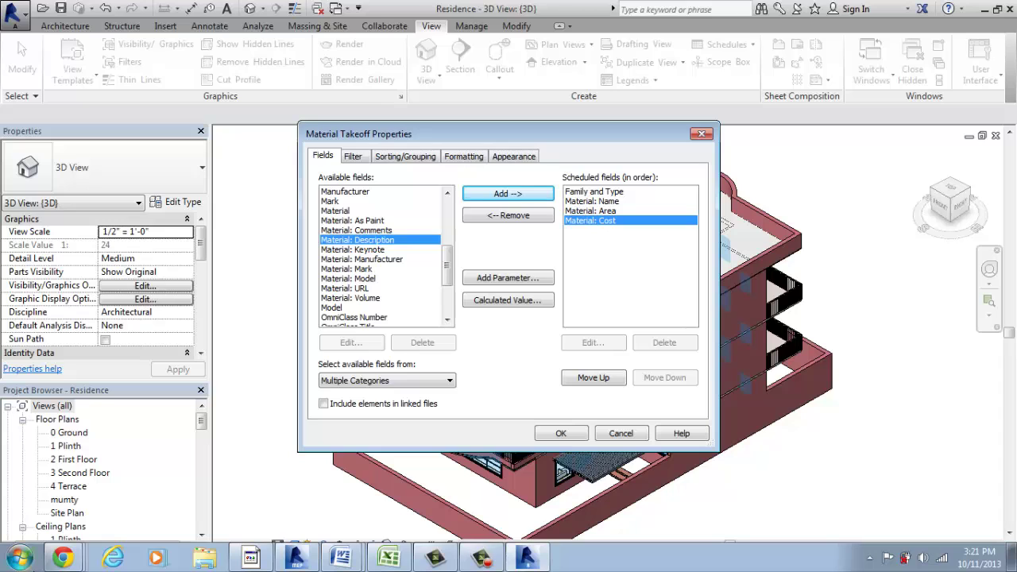
{"action": "left_click", "coordinate": [509, 301]}
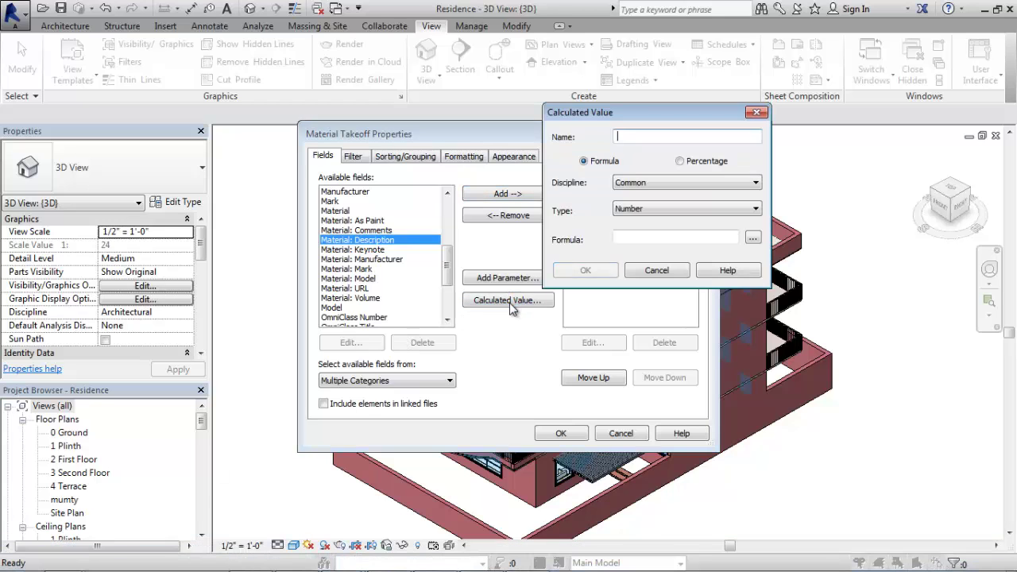
{"action": "left_click_drag", "start_coordinate": [636, 123], "coordinate": [313, 383]}
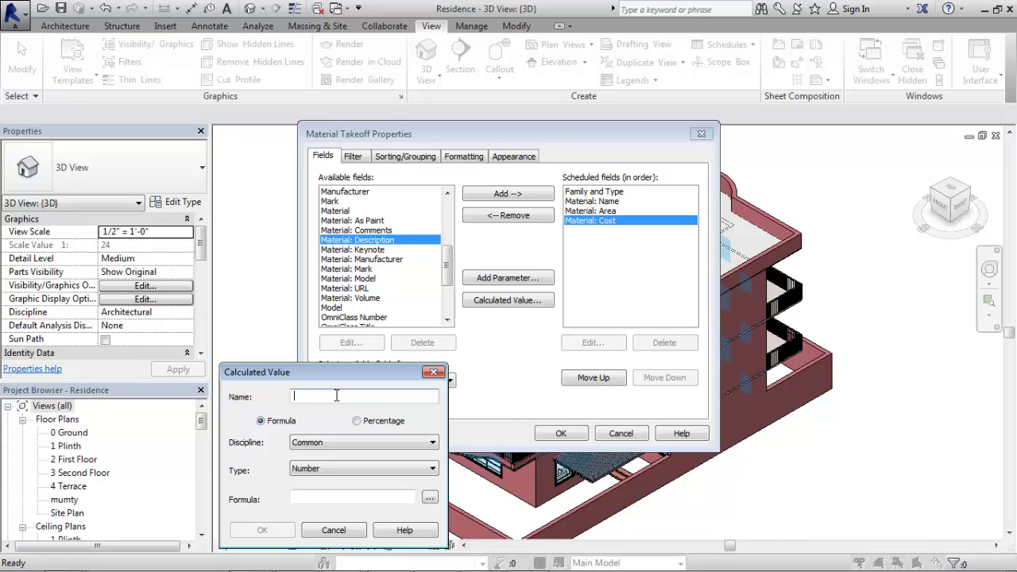
{"action": "type", "text": "Item Cos"}
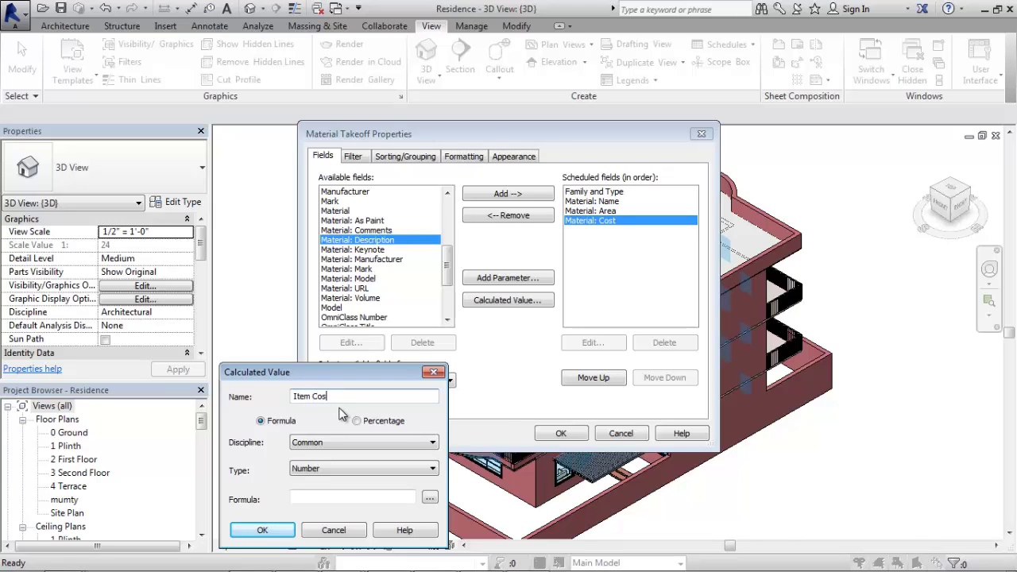
{"action": "type", "text": "t for Material"}
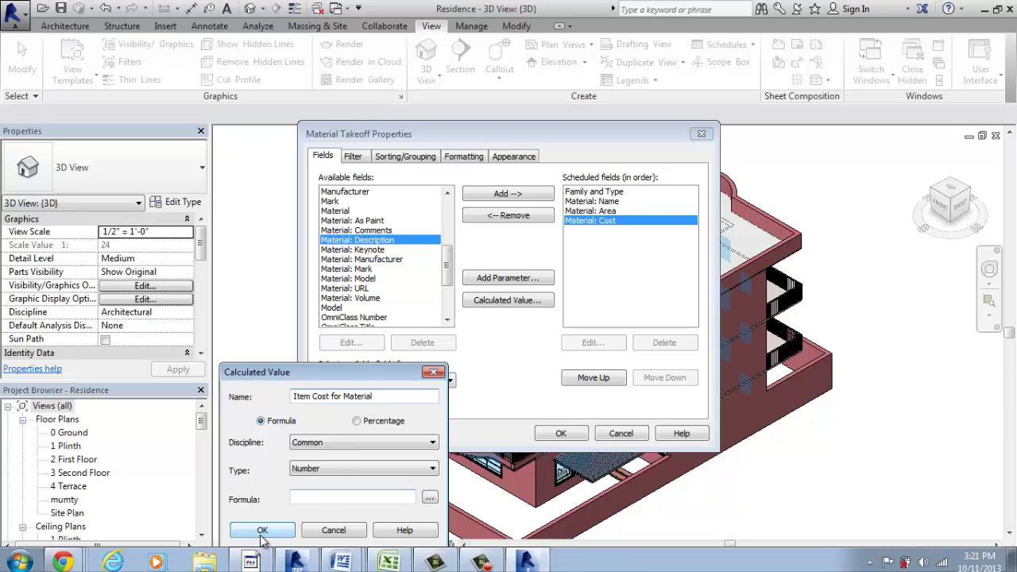
Step: Set the calculated value's formula to Material: Area * Material: Cost/1 sf and add it to the scheduled fields
{"action": "left_click", "coordinate": [429, 497]}
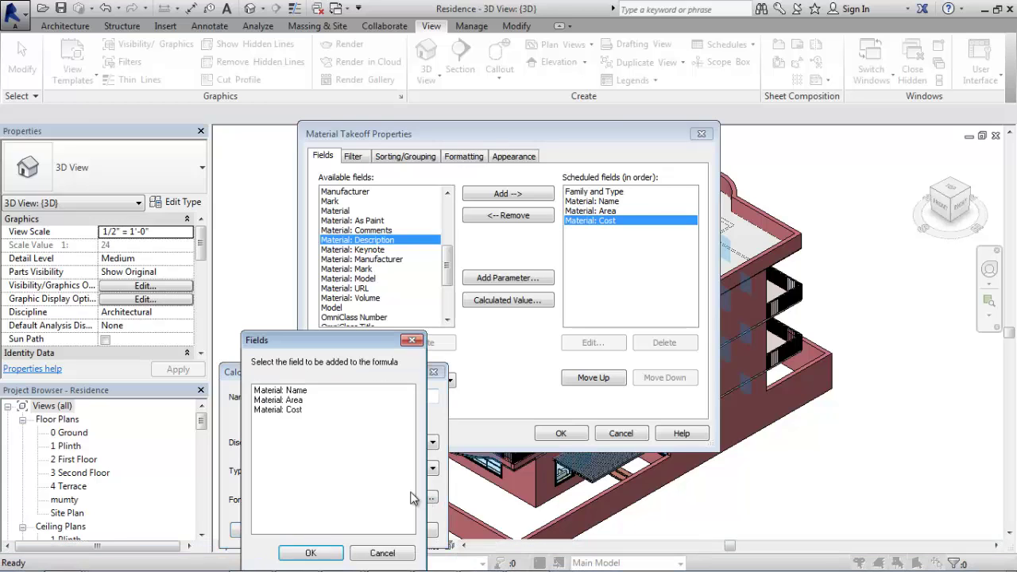
{"action": "left_click", "coordinate": [299, 400]}
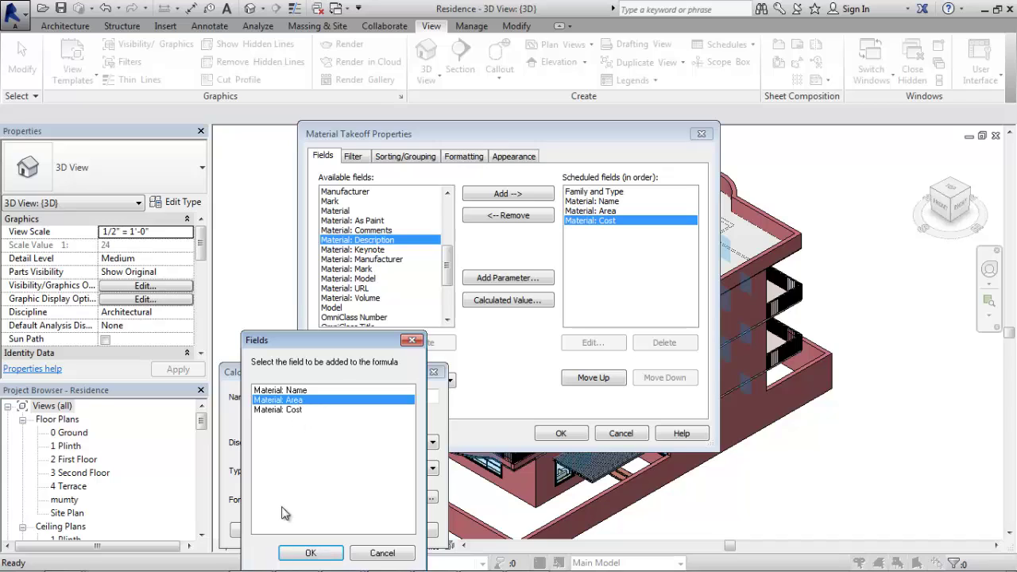
{"action": "left_click", "coordinate": [311, 554]}
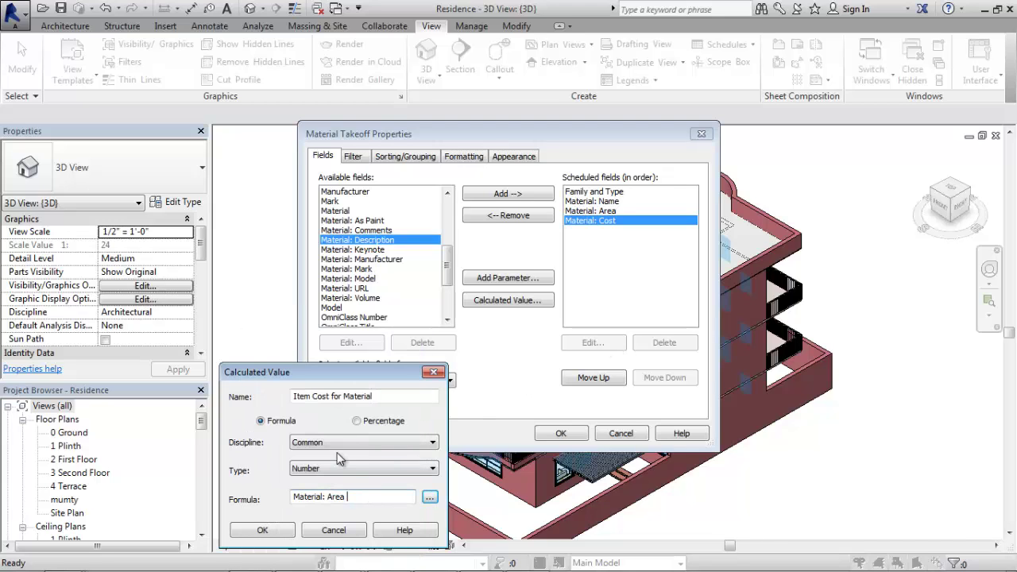
{"action": "type", "text": "*"}
{"action": "left_click", "coordinate": [429, 498]}
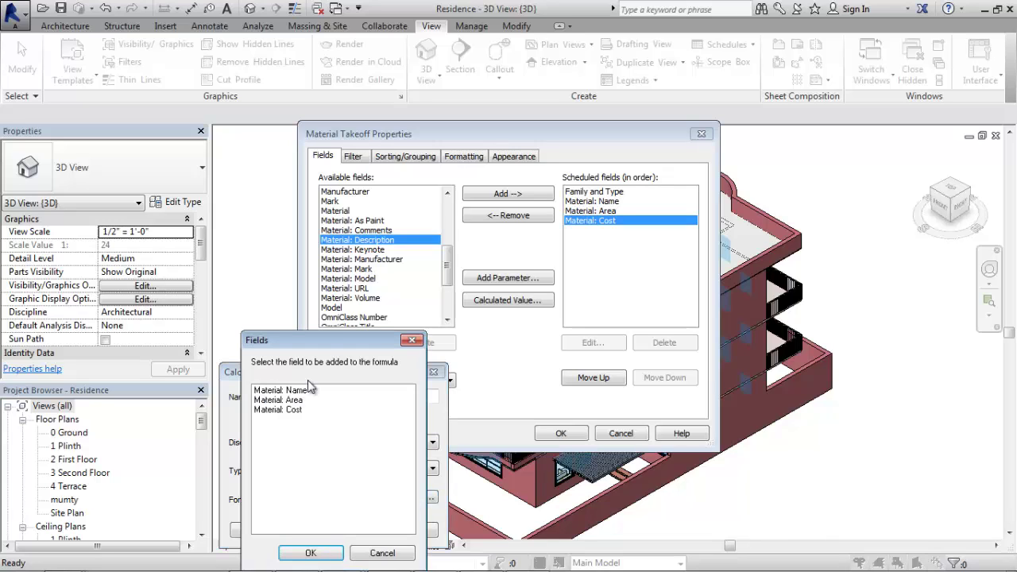
{"action": "left_click", "coordinate": [288, 410]}
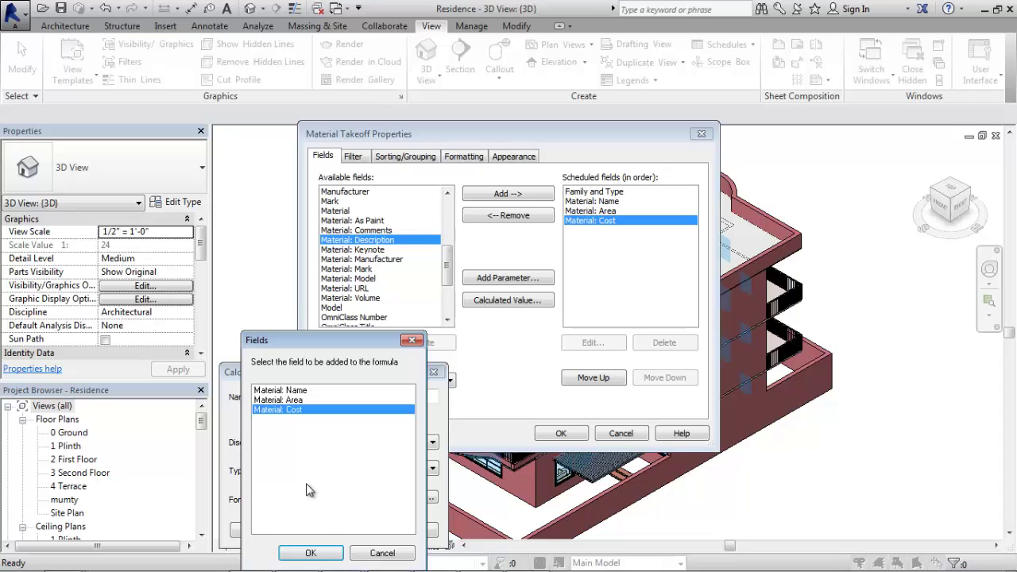
{"action": "left_click", "coordinate": [311, 552]}
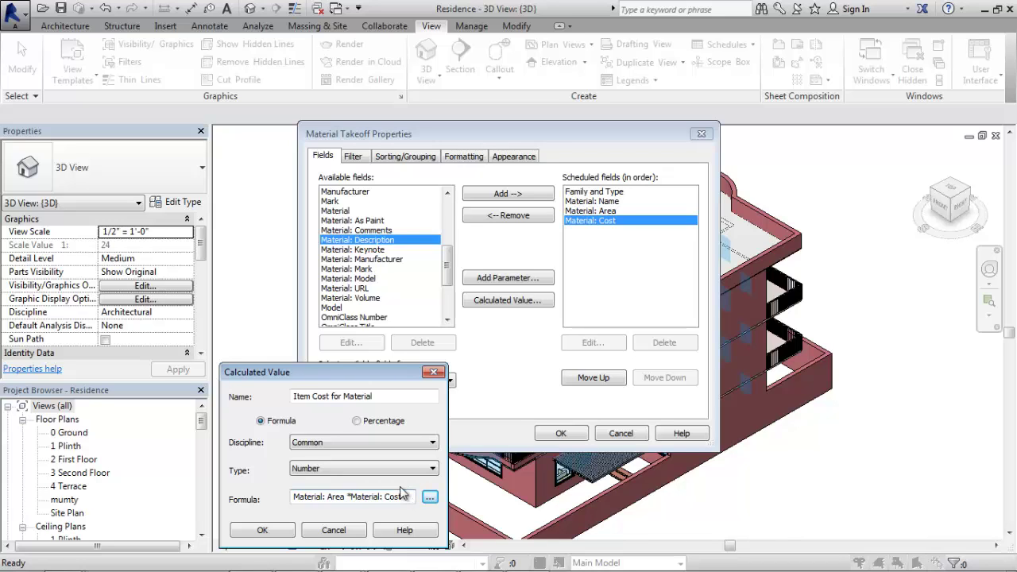
{"action": "type", "text": "/1 sf"}
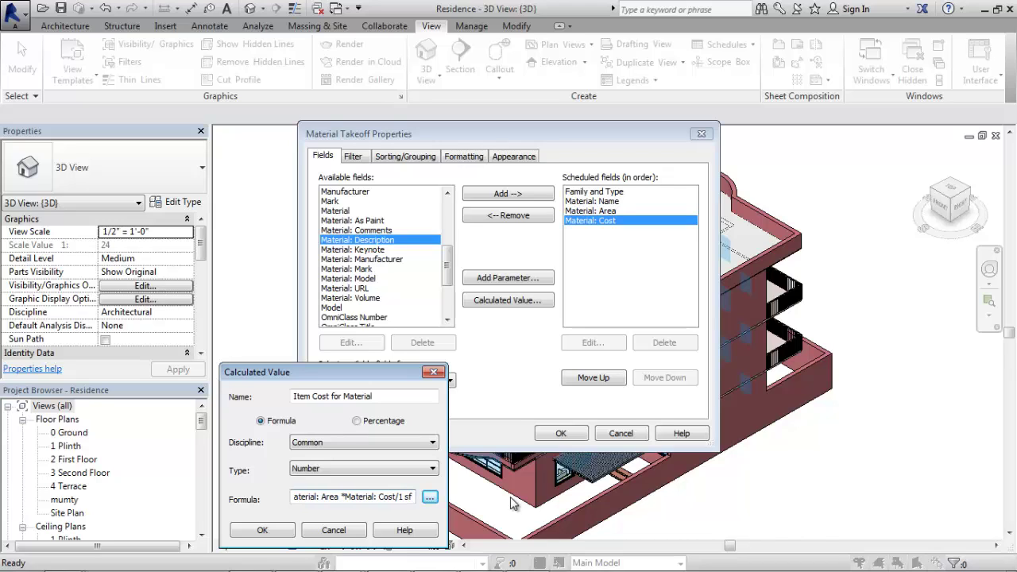
{"action": "left_click", "coordinate": [288, 530]}
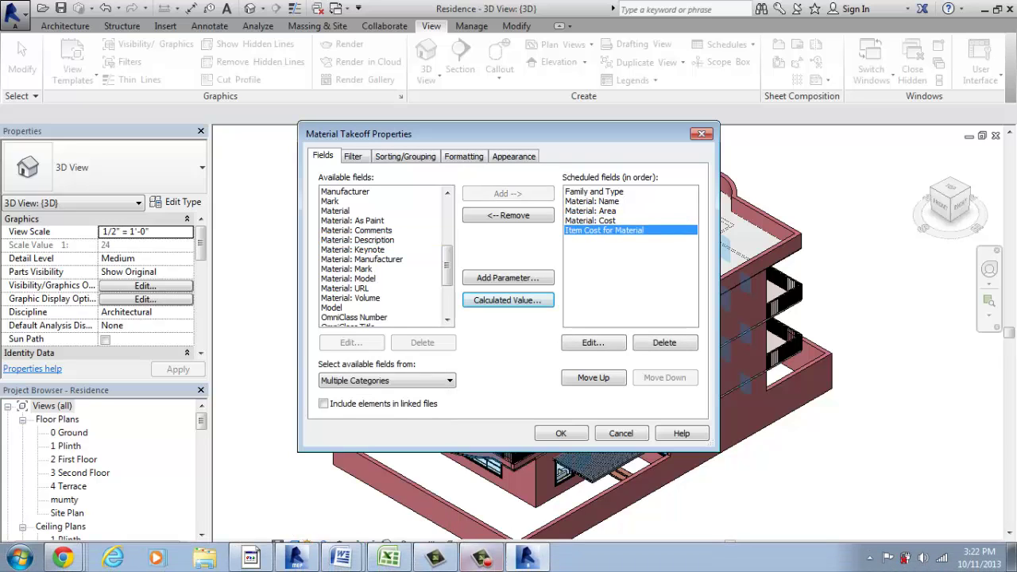
Step: Sort the takeoff by Material: Name in ascending order
{"action": "mouse_move", "coordinate": [481, 558]}
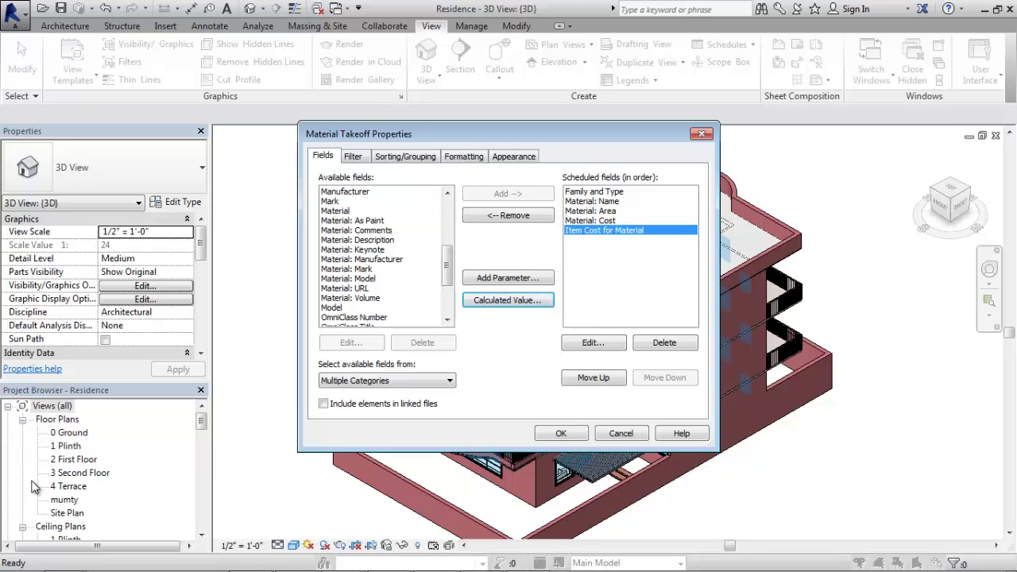
{"action": "left_click", "coordinate": [404, 155]}
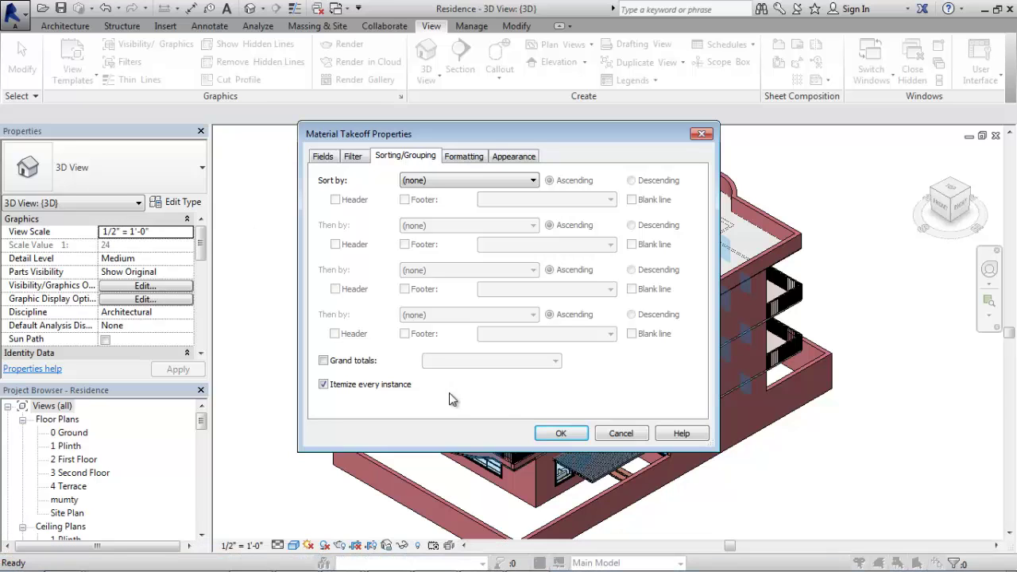
{"action": "left_click", "coordinate": [444, 183]}
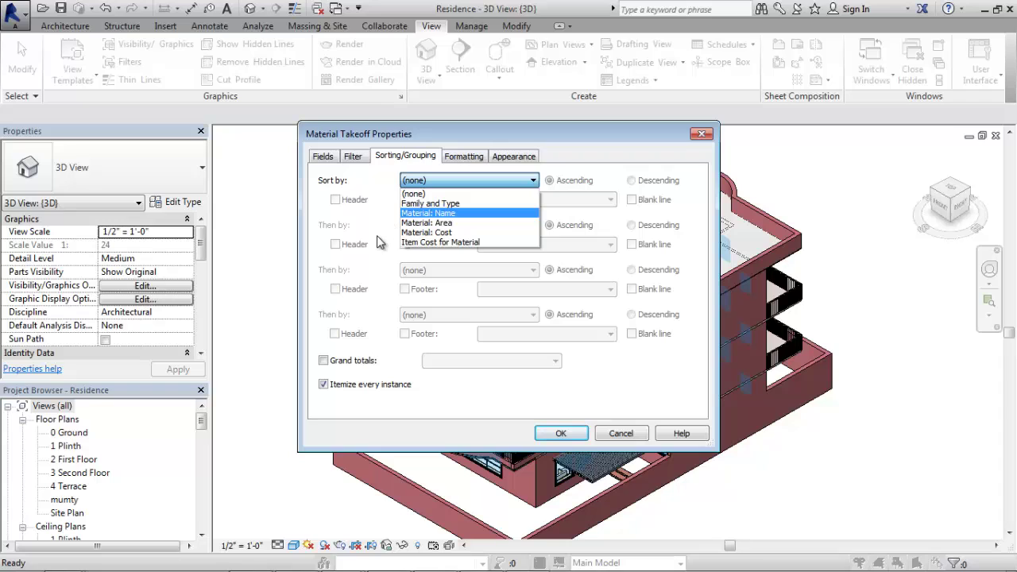
{"action": "left_click", "coordinate": [442, 213]}
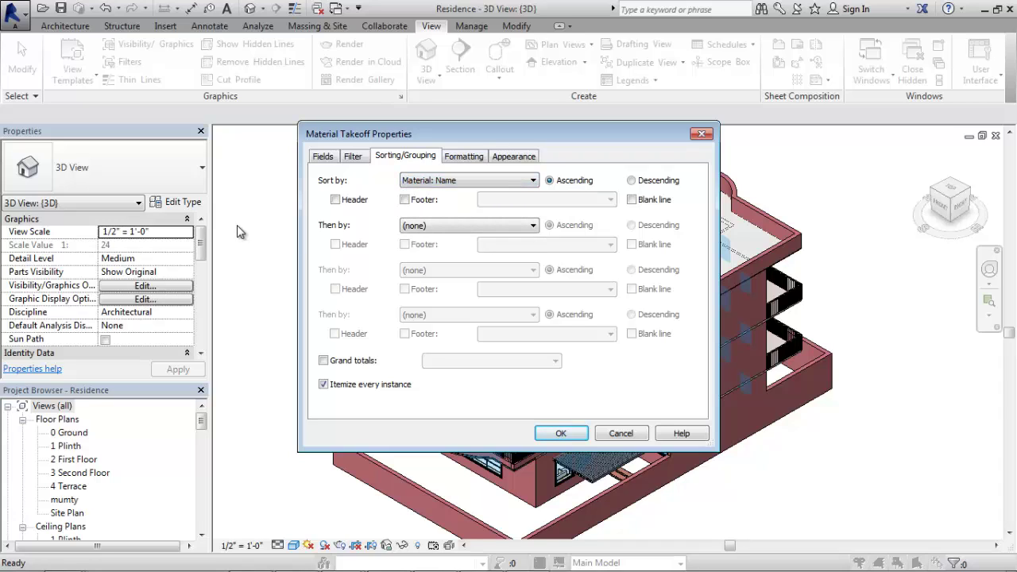
Step: Give the Material: Name grouping a header, a footer with title, count and totals, and a blank line, and sort by Family and Type second
{"action": "left_click", "coordinate": [337, 201]}
{"action": "left_click", "coordinate": [405, 200]}
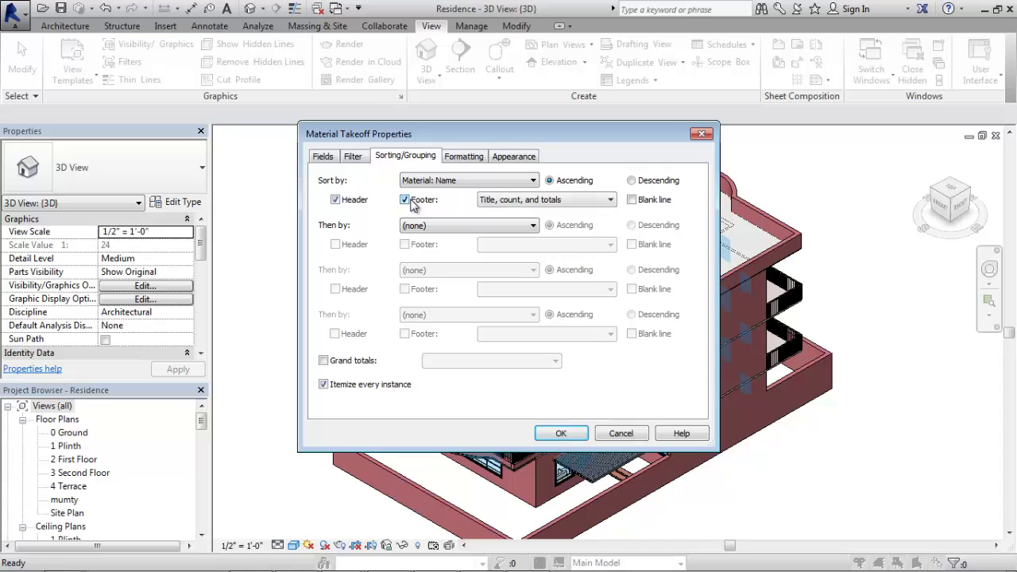
{"action": "left_click", "coordinate": [632, 200]}
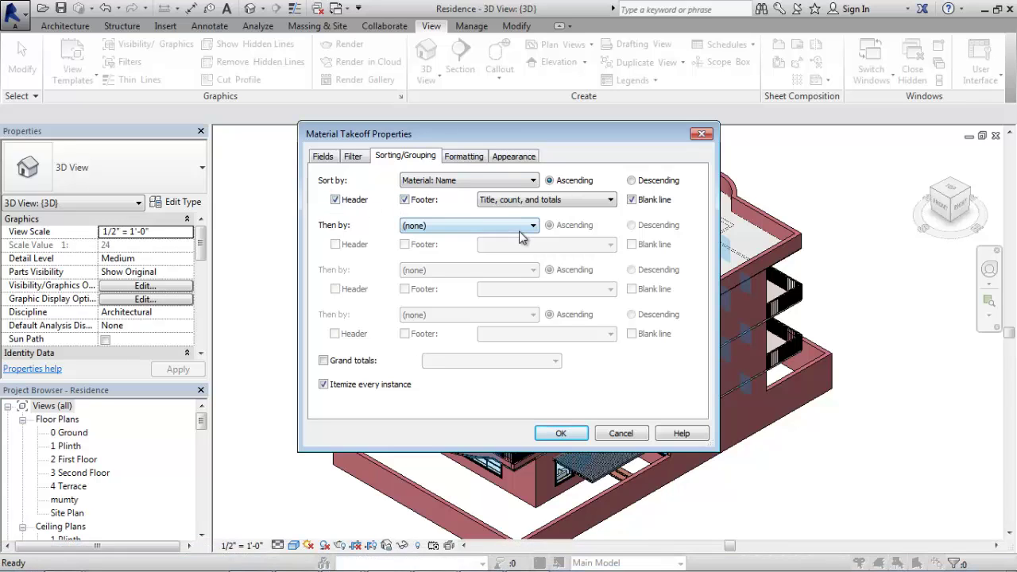
{"action": "left_click", "coordinate": [468, 230]}
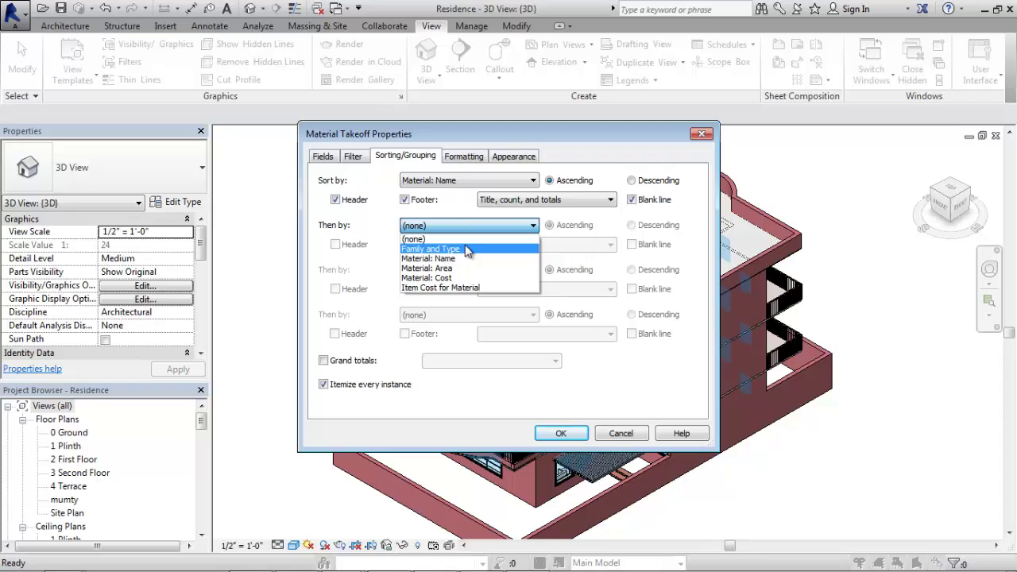
{"action": "left_click", "coordinate": [468, 250]}
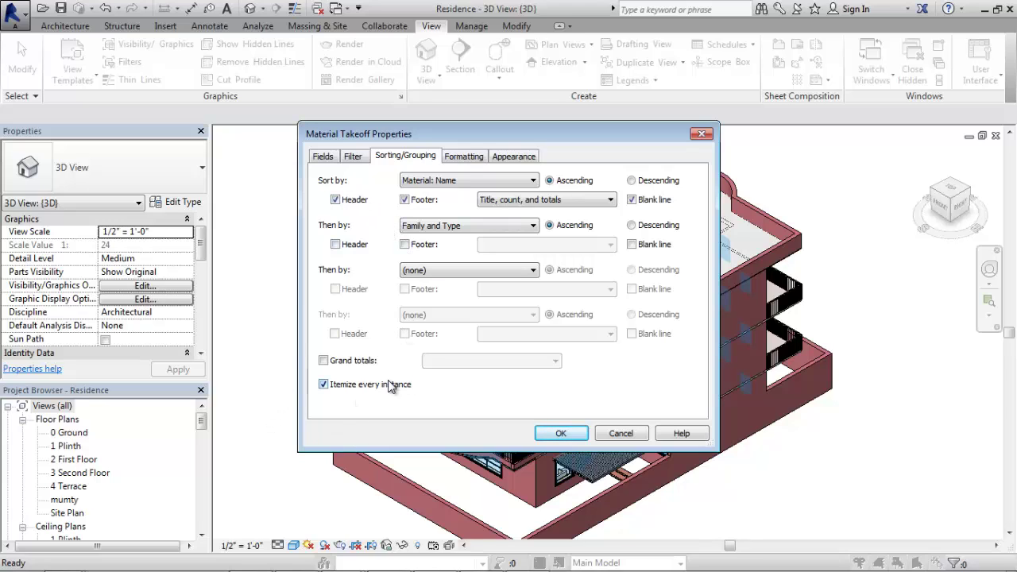
{"action": "mouse_move", "coordinate": [16, 569]}
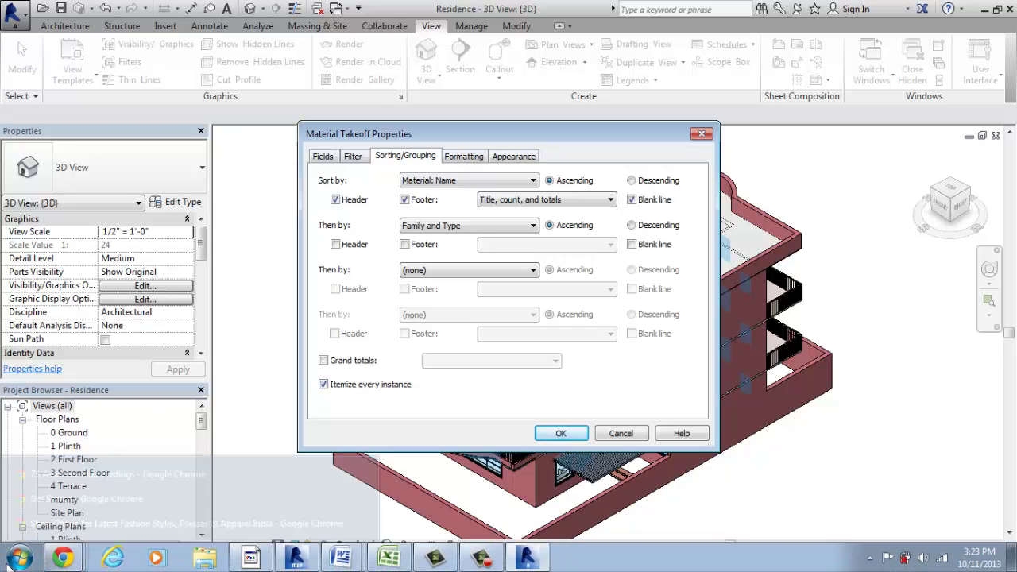
{"action": "mouse_move", "coordinate": [250, 560]}
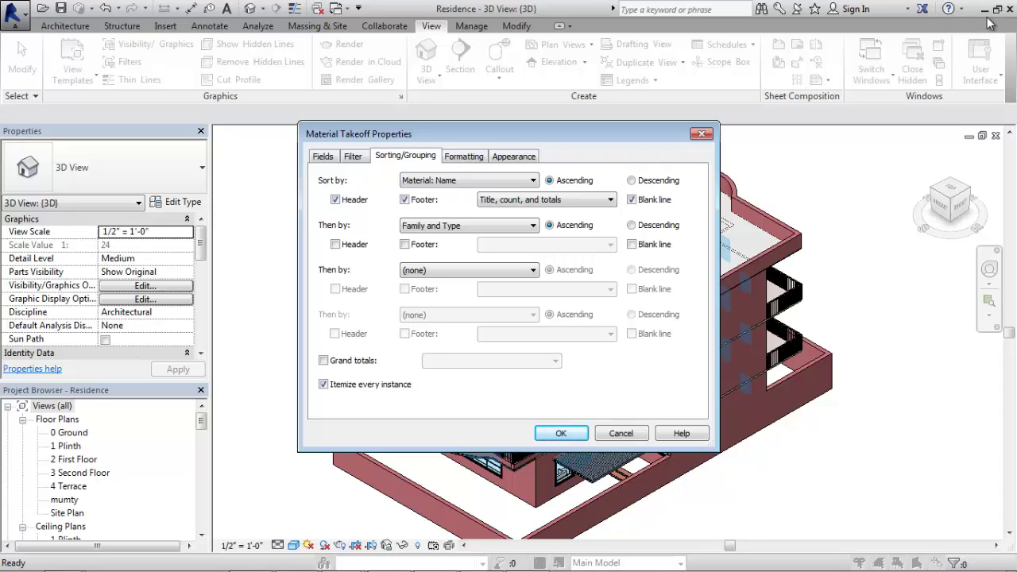
Step: Set the alignment of the Material: Cost and Item Cost for Material fields to Right
{"action": "left_click", "coordinate": [450, 157]}
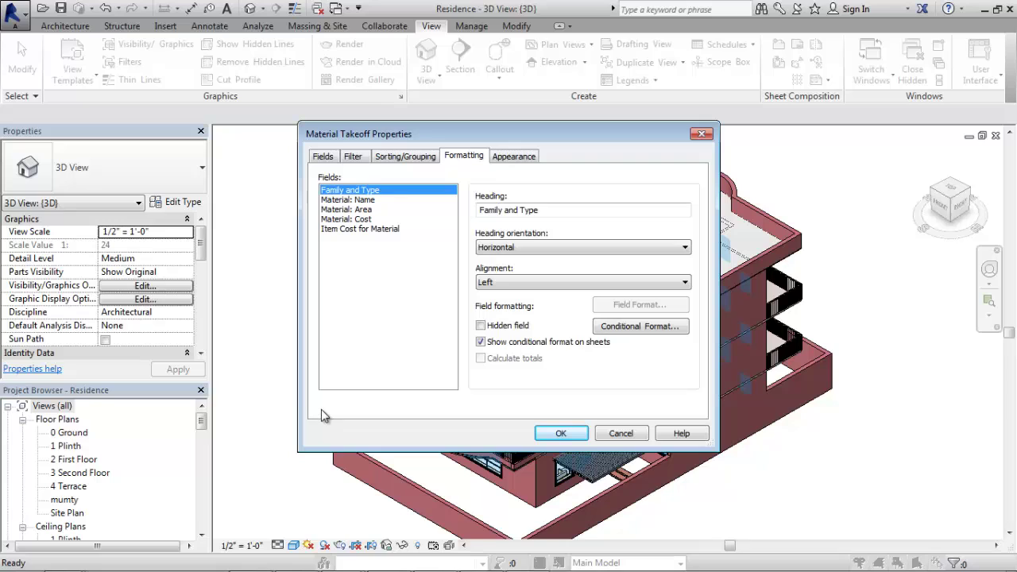
{"action": "left_click", "coordinate": [349, 220]}
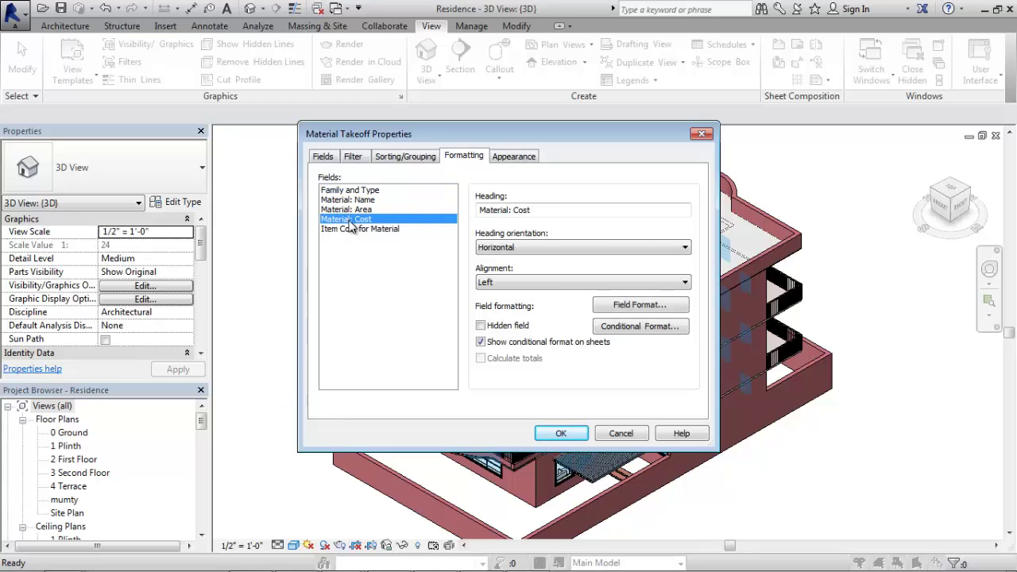
{"action": "left_click", "coordinate": [584, 286]}
{"action": "left_click", "coordinate": [567, 317]}
{"action": "left_click", "coordinate": [376, 229]}
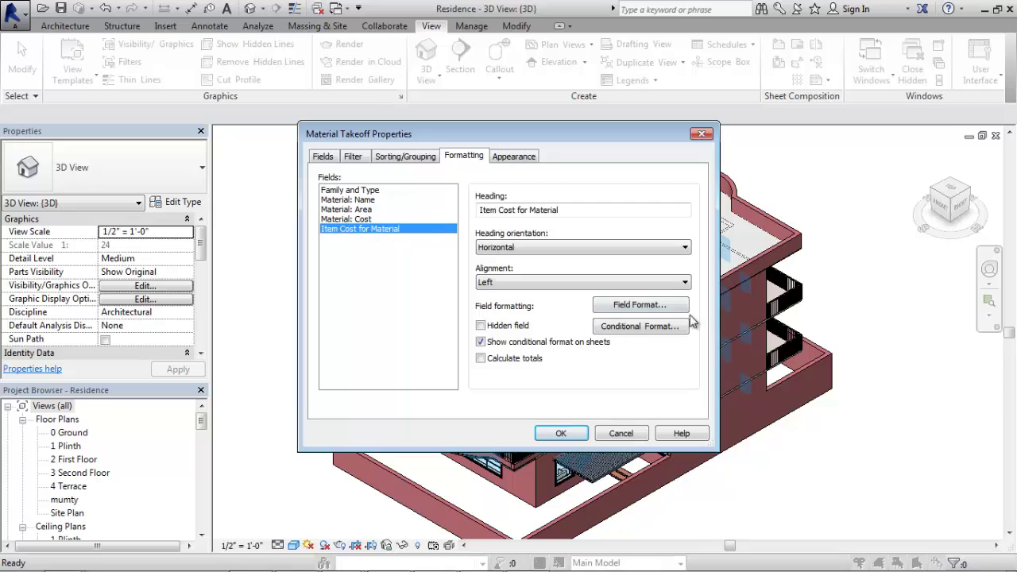
{"action": "left_click", "coordinate": [616, 285]}
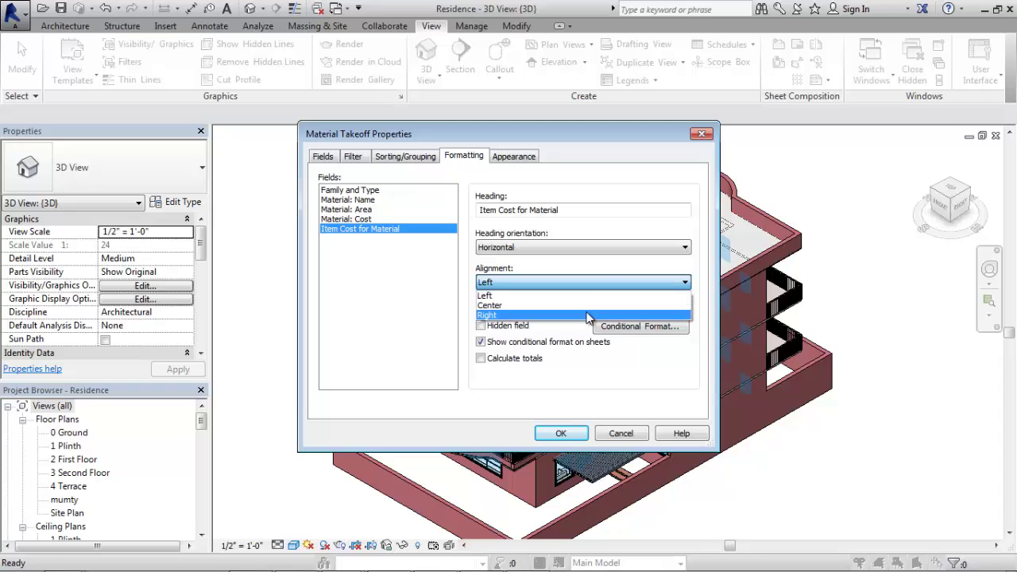
{"action": "left_click", "coordinate": [612, 309]}
Step: Override the project settings in the Material: Cost field format and set its unit symbol to $
{"action": "left_click", "coordinate": [357, 218]}
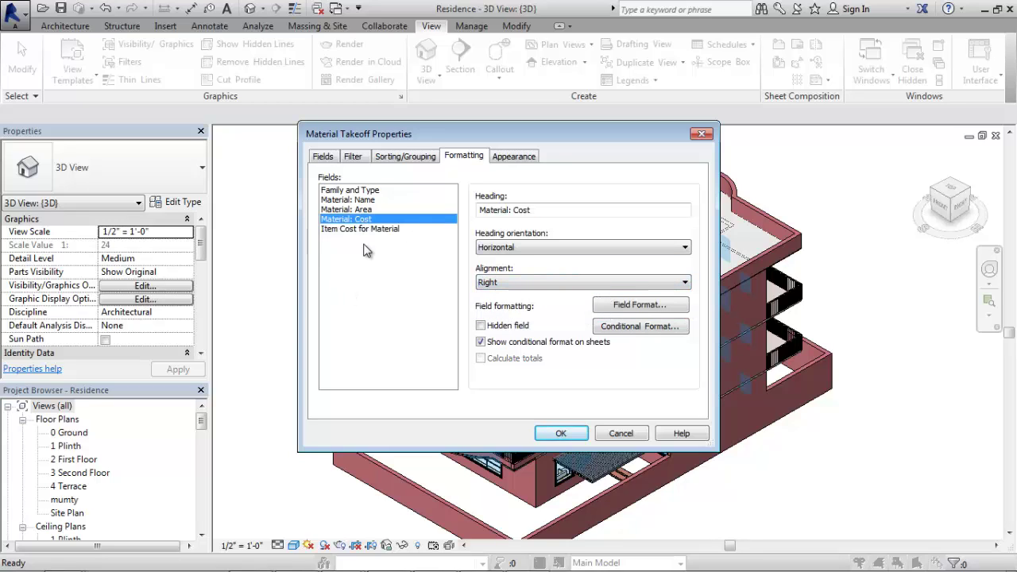
{"action": "left_click", "coordinate": [617, 307]}
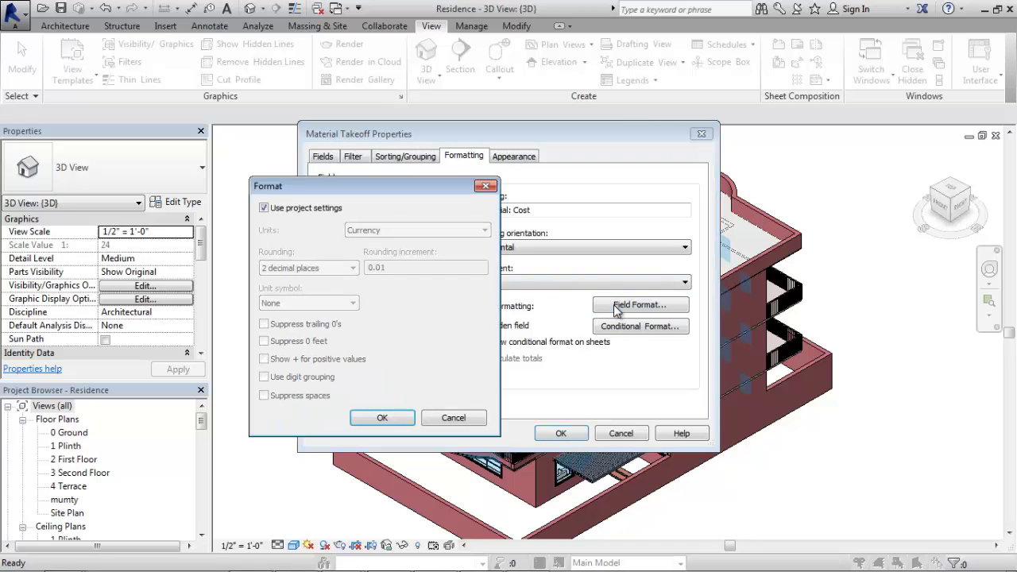
{"action": "left_click", "coordinate": [486, 188]}
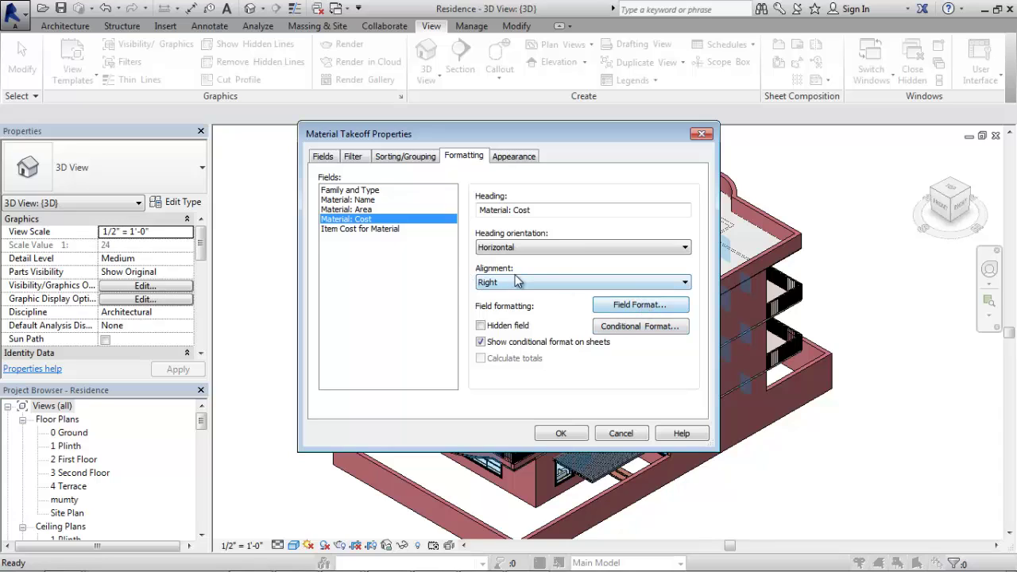
{"action": "left_click", "coordinate": [641, 306]}
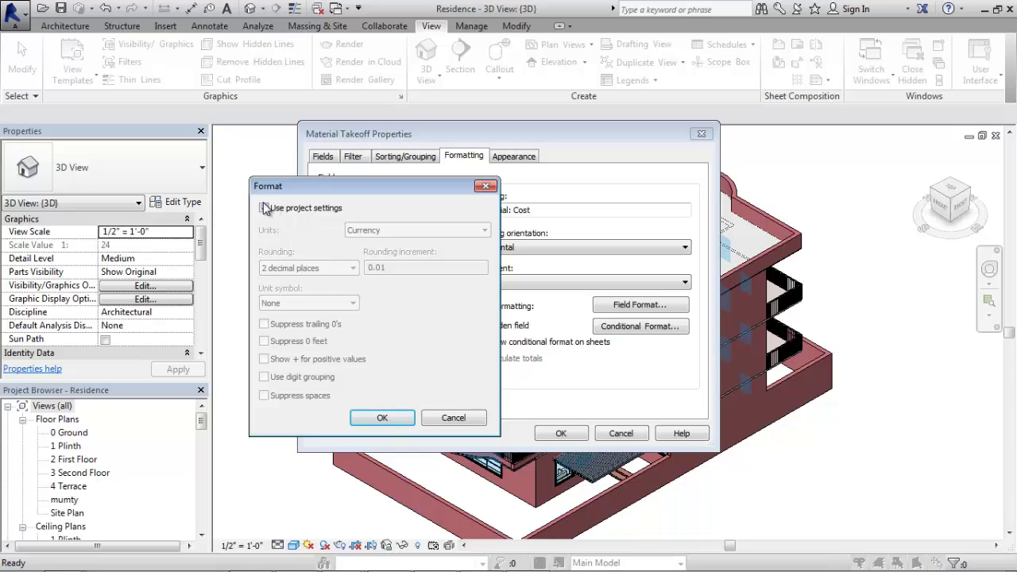
{"action": "left_click", "coordinate": [265, 210]}
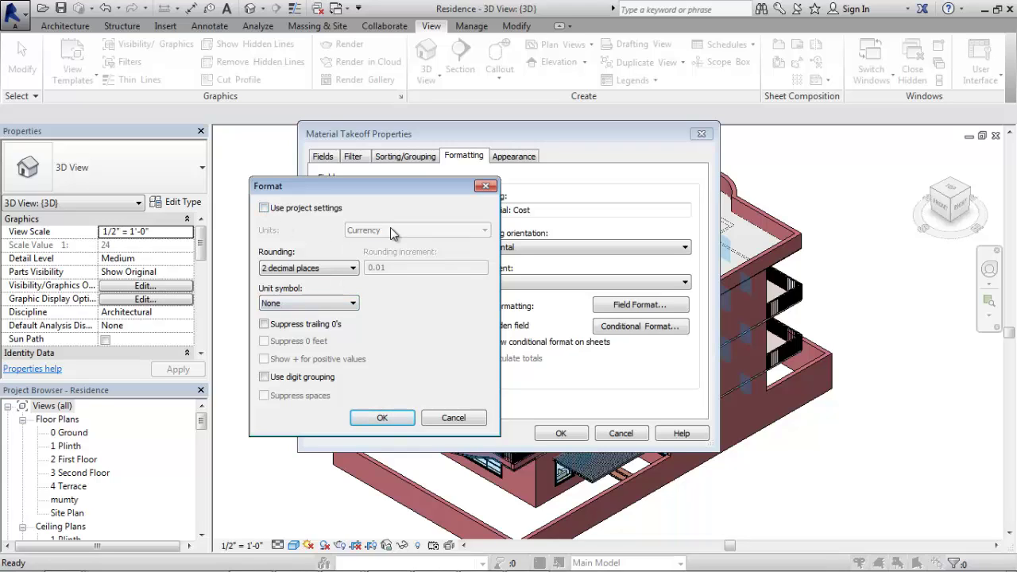
{"action": "left_click", "coordinate": [298, 304]}
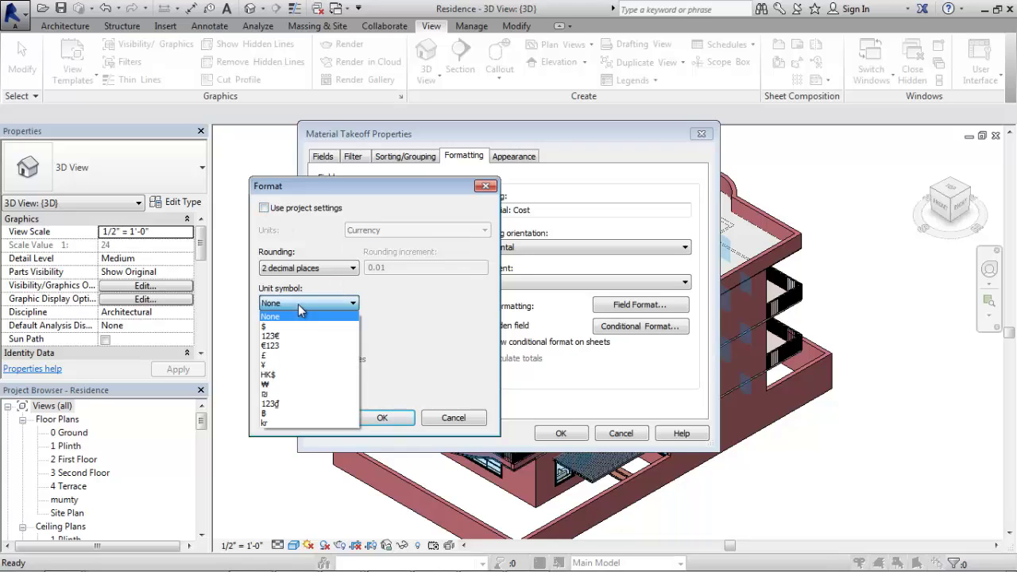
{"action": "left_click", "coordinate": [297, 325]}
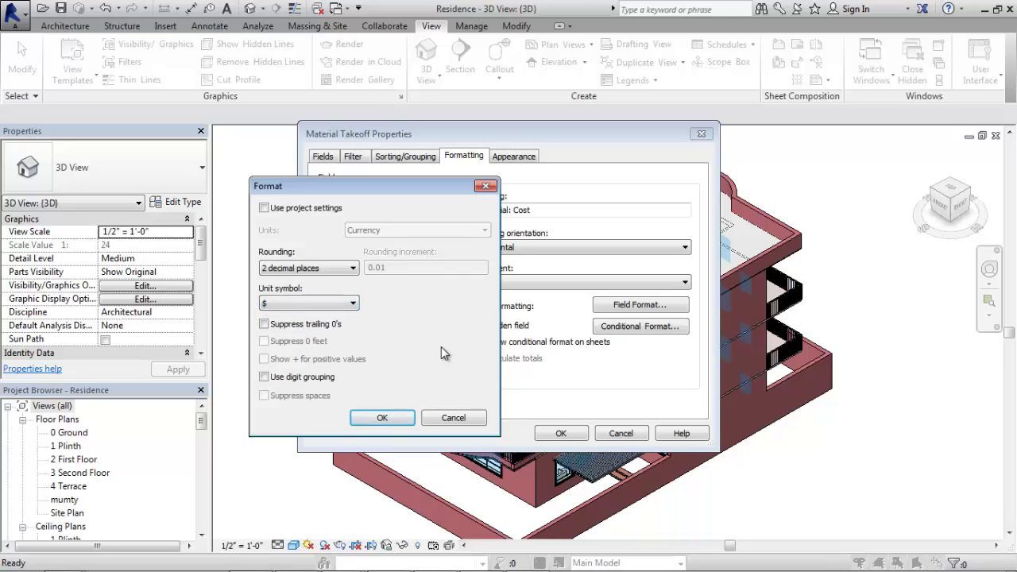
{"action": "left_click", "coordinate": [396, 418]}
Step: Override the default format of Item Cost for Material with Currency units, the $ unit symbol and digit grouping
{"action": "left_click", "coordinate": [374, 229]}
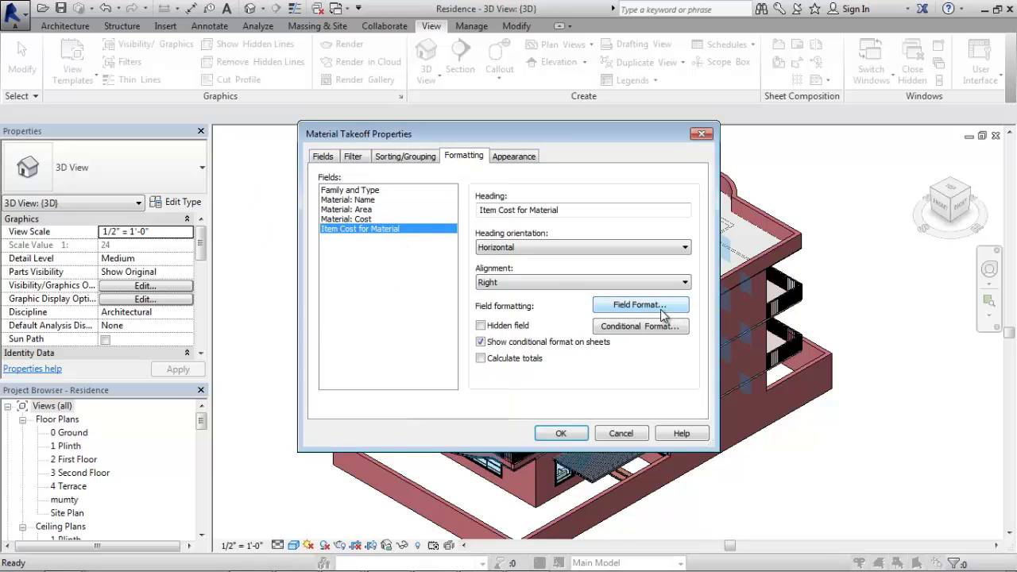
{"action": "left_click", "coordinate": [662, 314]}
{"action": "left_click", "coordinate": [263, 208]}
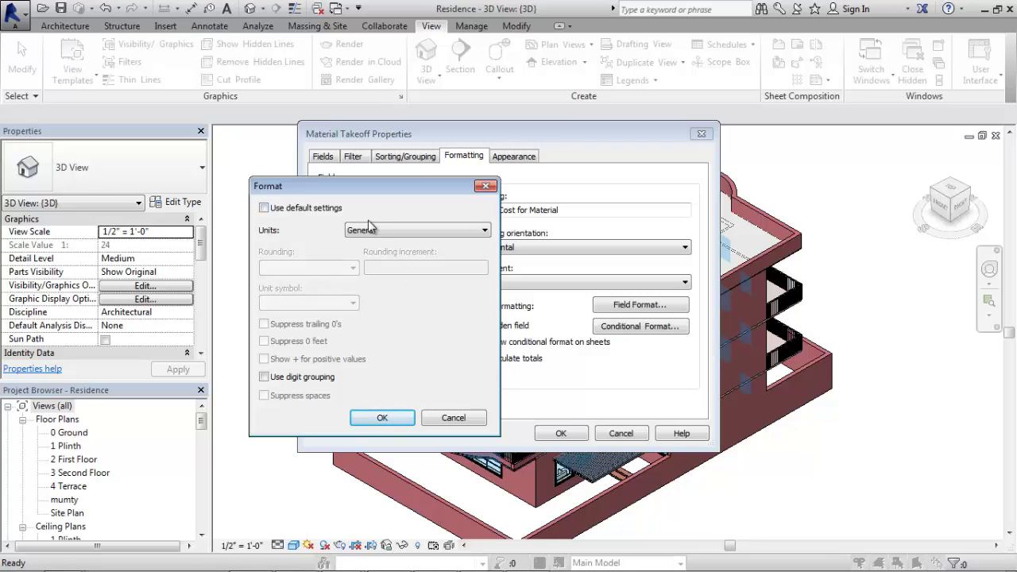
{"action": "left_click", "coordinate": [368, 229]}
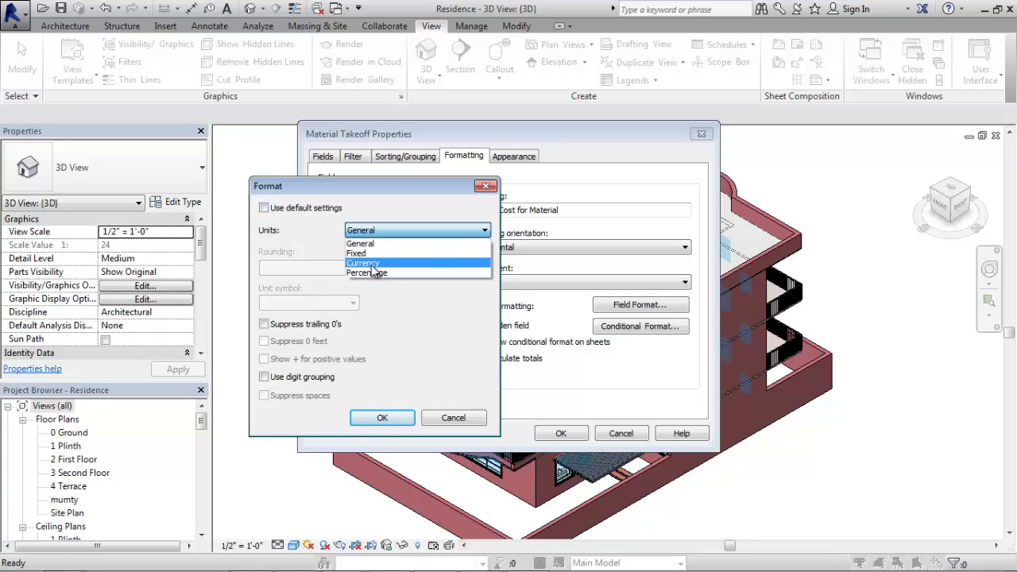
{"action": "left_click", "coordinate": [372, 265]}
{"action": "left_click", "coordinate": [337, 303]}
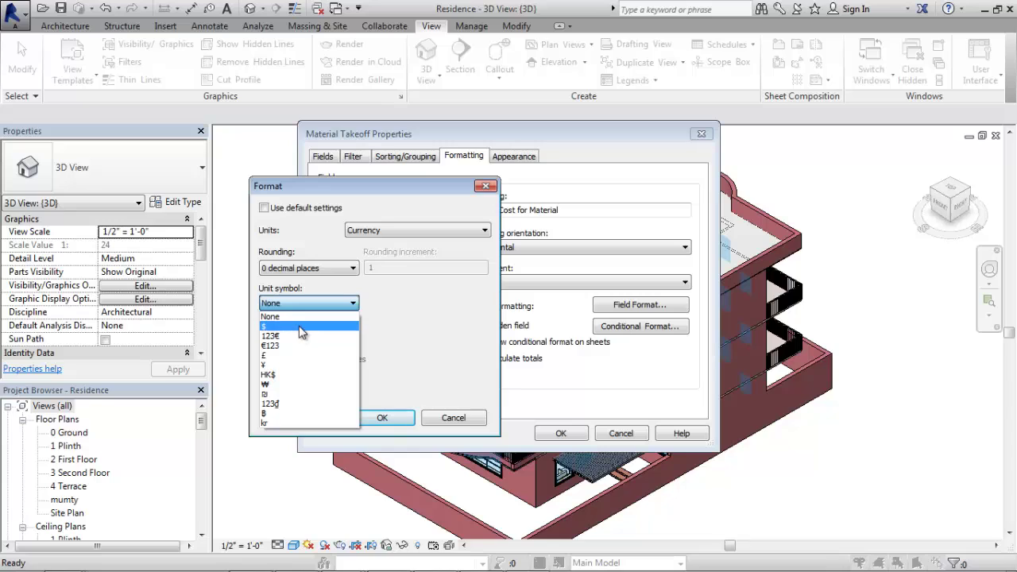
{"action": "left_click", "coordinate": [299, 326]}
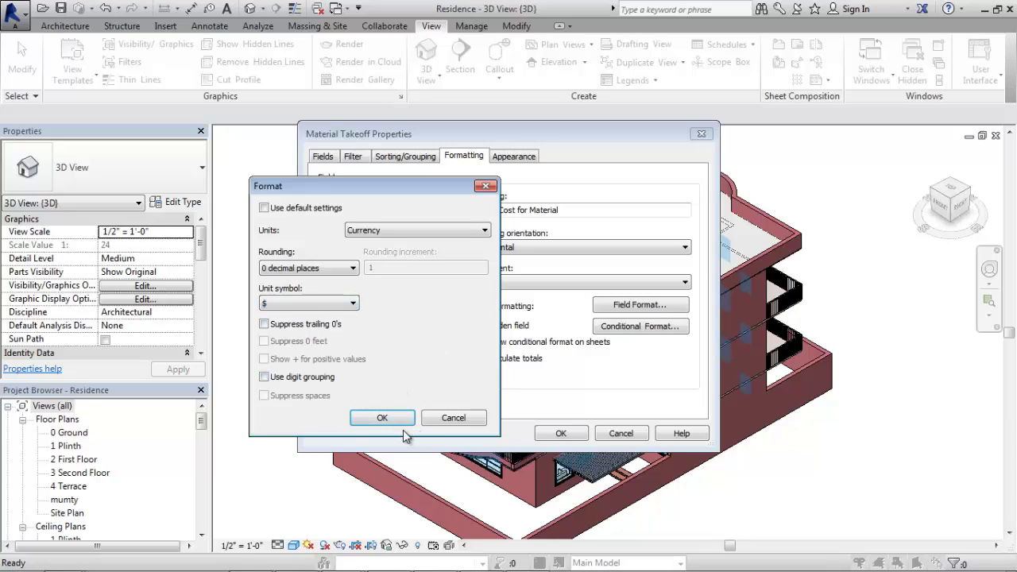
{"action": "left_click", "coordinate": [264, 377]}
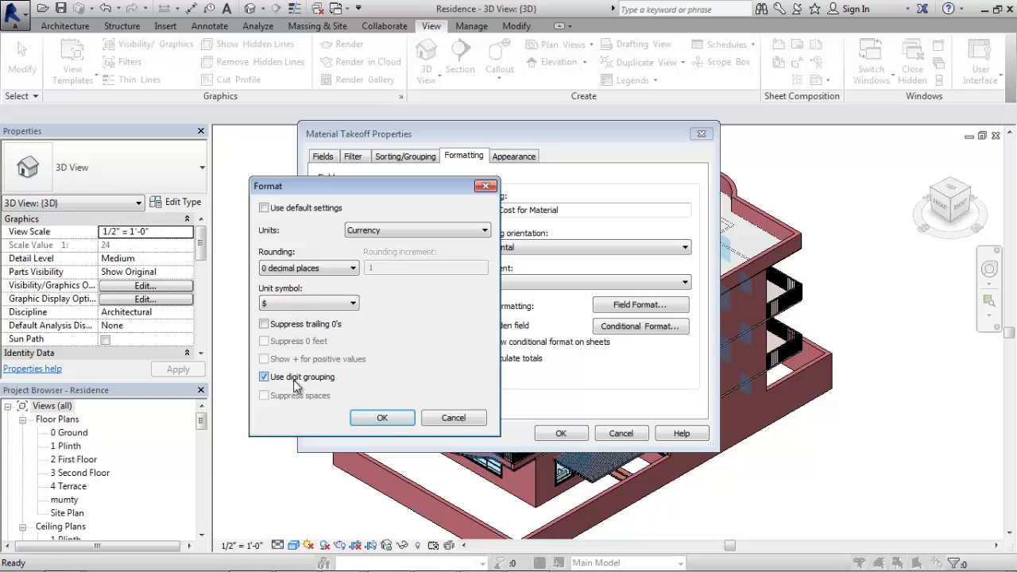
{"action": "left_click", "coordinate": [381, 418]}
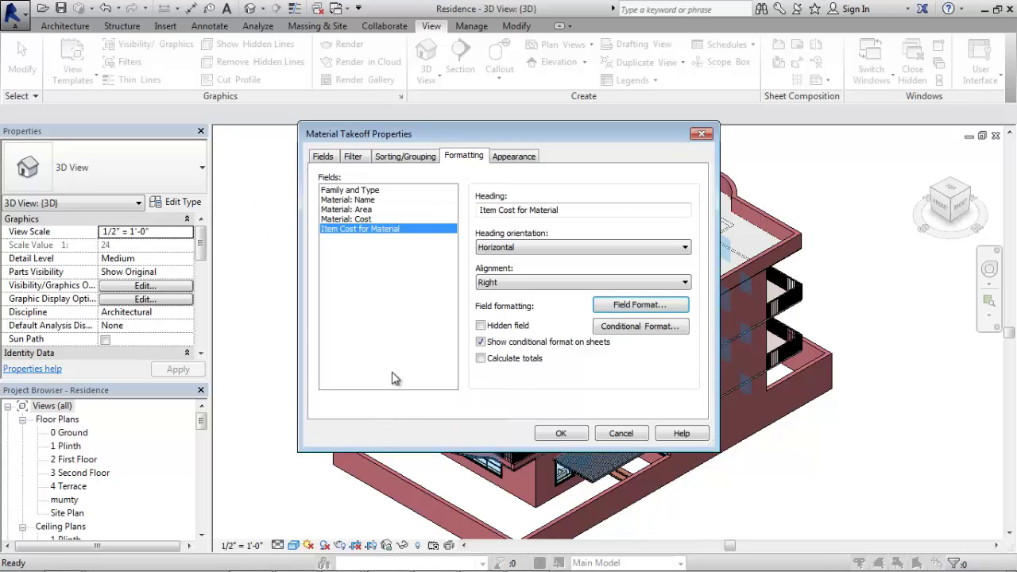
Step: Turn on digit grouping in the Material: Cost field format
{"action": "left_click", "coordinate": [345, 219]}
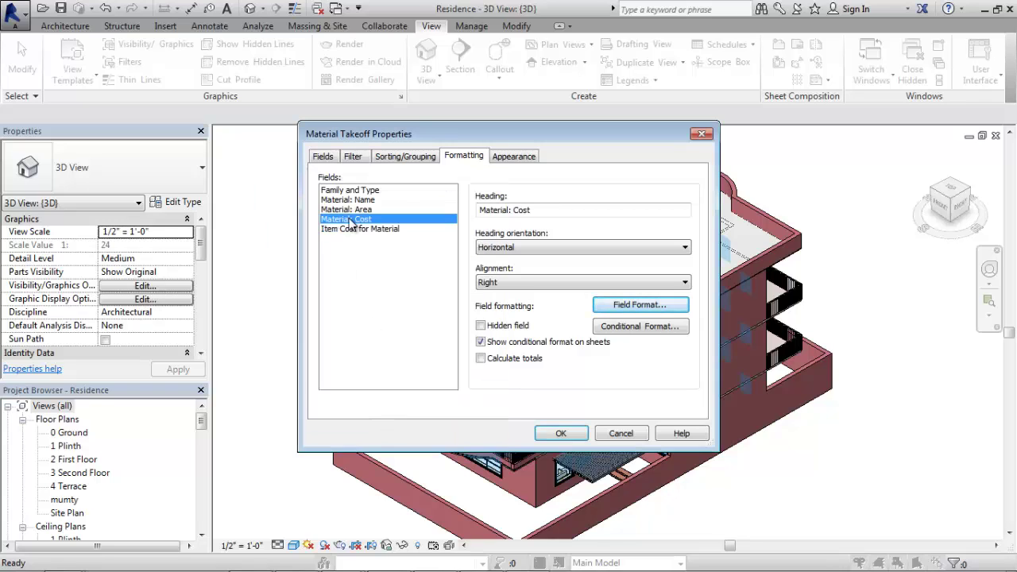
{"action": "left_click", "coordinate": [636, 307]}
{"action": "left_click", "coordinate": [264, 377]}
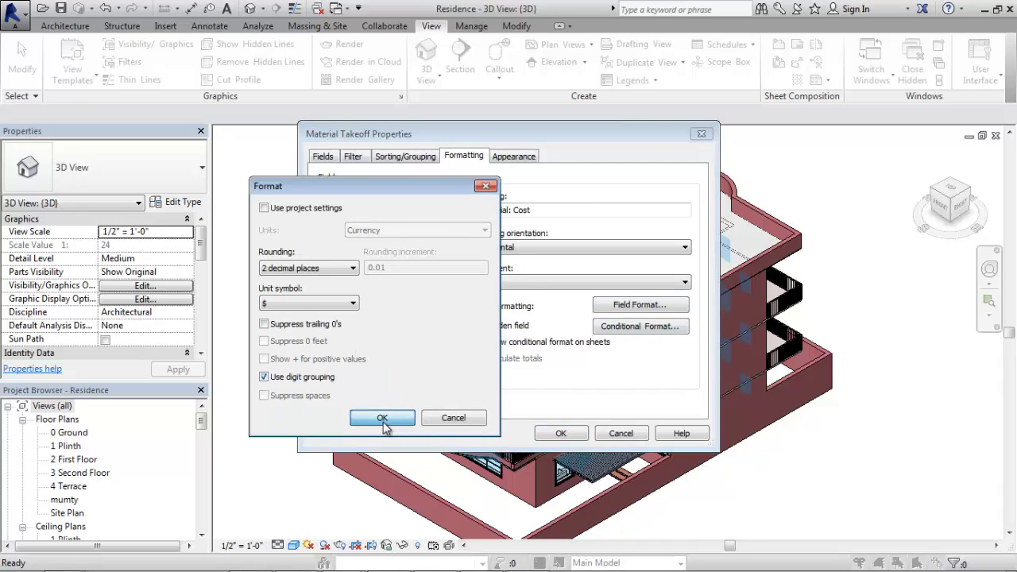
{"action": "left_click", "coordinate": [383, 418]}
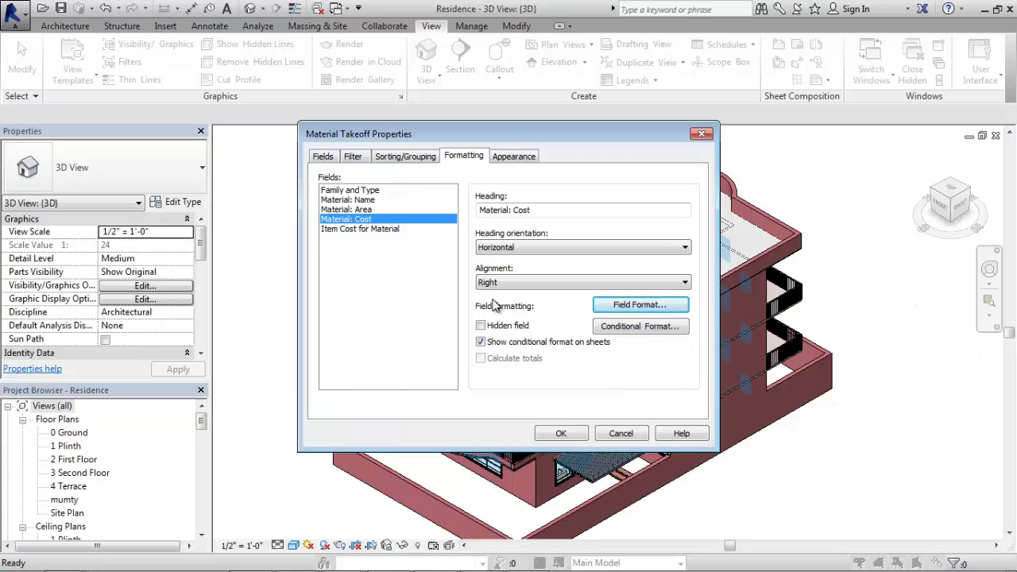
Step: Enable calculated totals for Item Cost for Material and Material: Area, and generate the All-Elements takeoff
{"action": "left_click", "coordinate": [357, 230]}
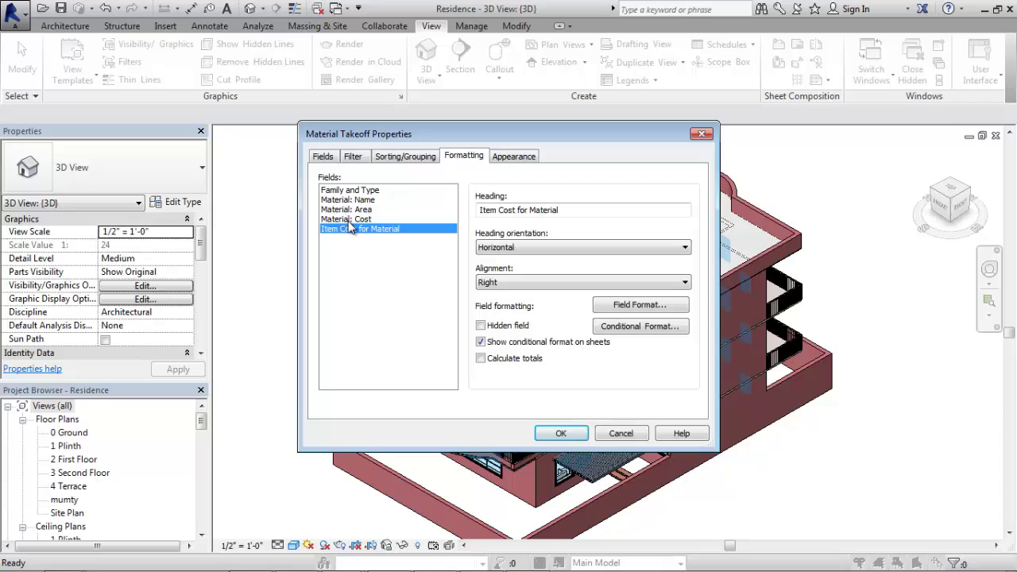
{"action": "left_click", "coordinate": [351, 220]}
{"action": "left_click", "coordinate": [356, 229]}
{"action": "left_click", "coordinate": [482, 359]}
{"action": "left_click", "coordinate": [364, 210]}
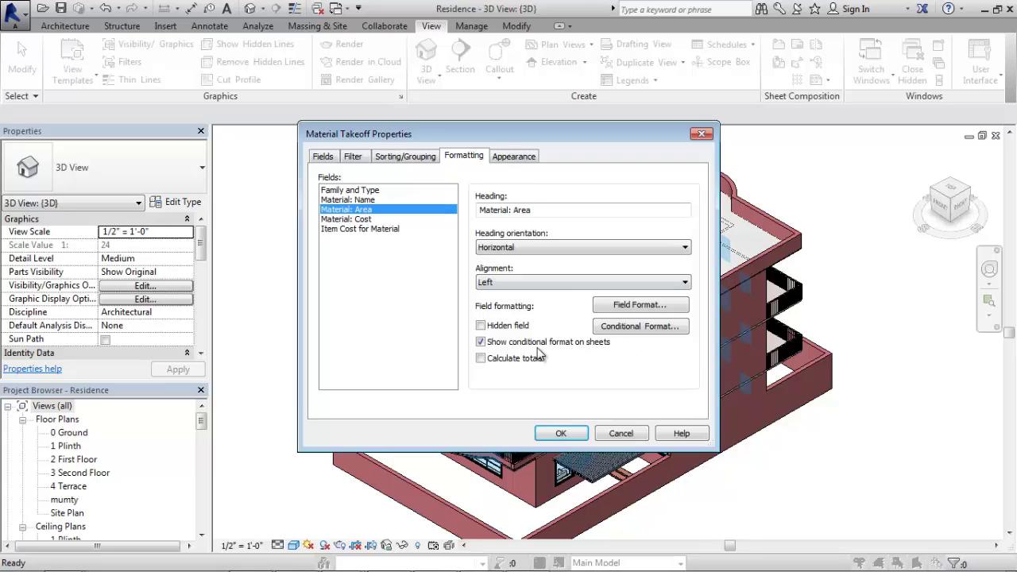
{"action": "left_click", "coordinate": [486, 360]}
{"action": "left_click", "coordinate": [488, 361]}
{"action": "left_click", "coordinate": [345, 231]}
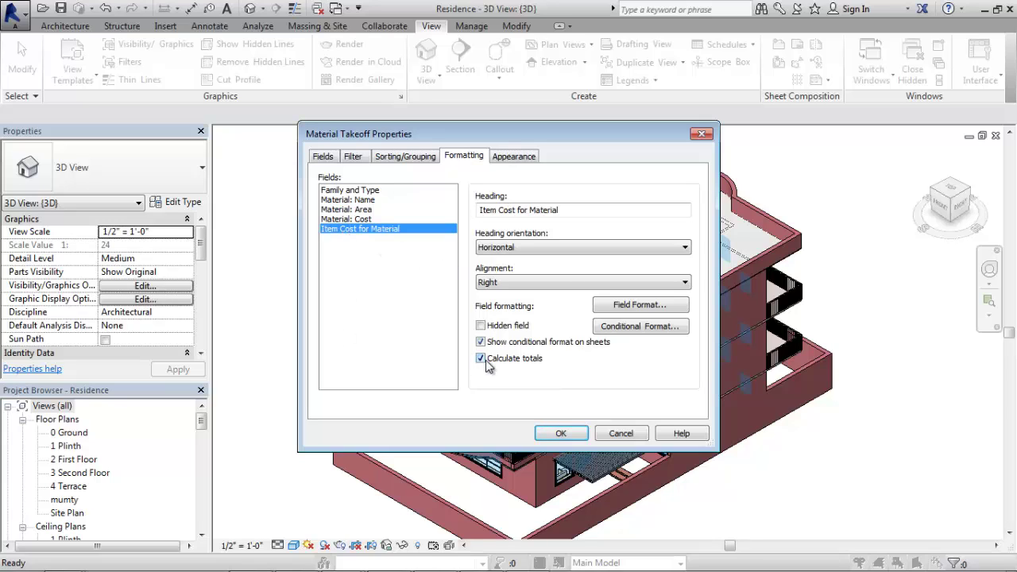
{"action": "left_click", "coordinate": [361, 210]}
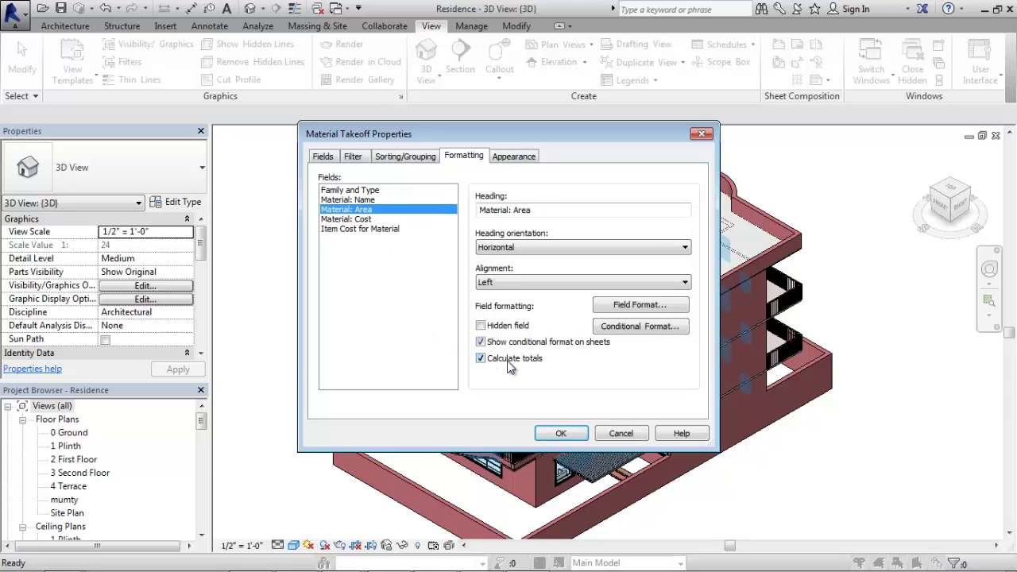
{"action": "left_click", "coordinate": [570, 438]}
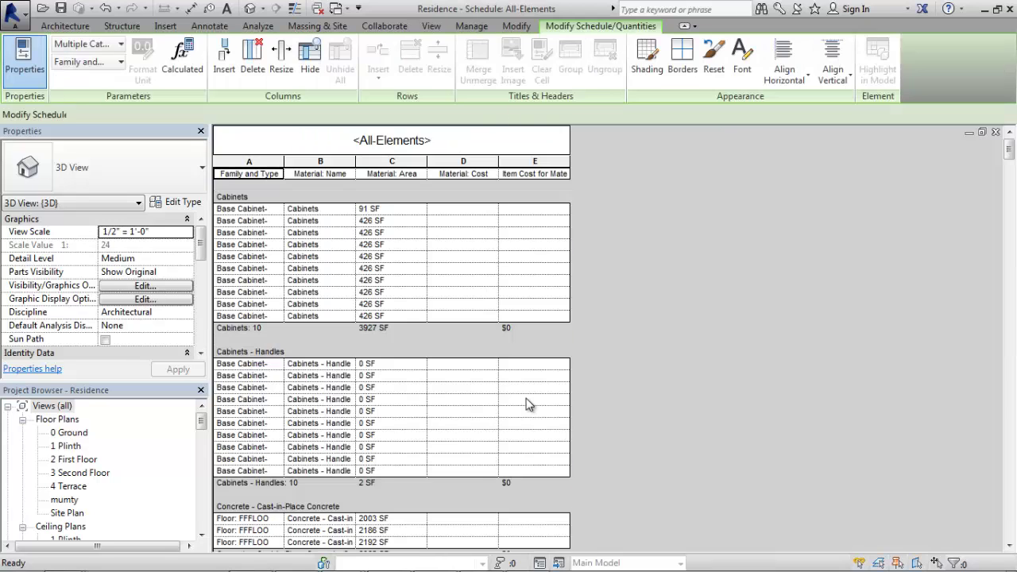
Step: Check the family and type options offered for the first entry in the Cabinets group of the All-Elements takeoff
{"action": "scroll", "coordinate": [350, 243], "scroll_direction": "down", "scroll_amount": 2}
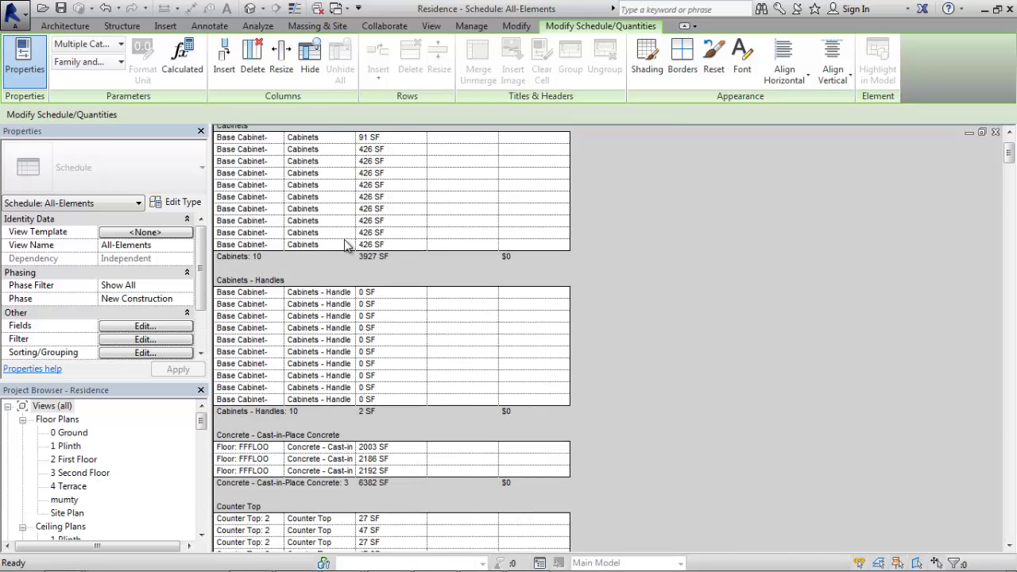
{"action": "scroll", "coordinate": [350, 243], "scroll_direction": "up", "scroll_amount": 2}
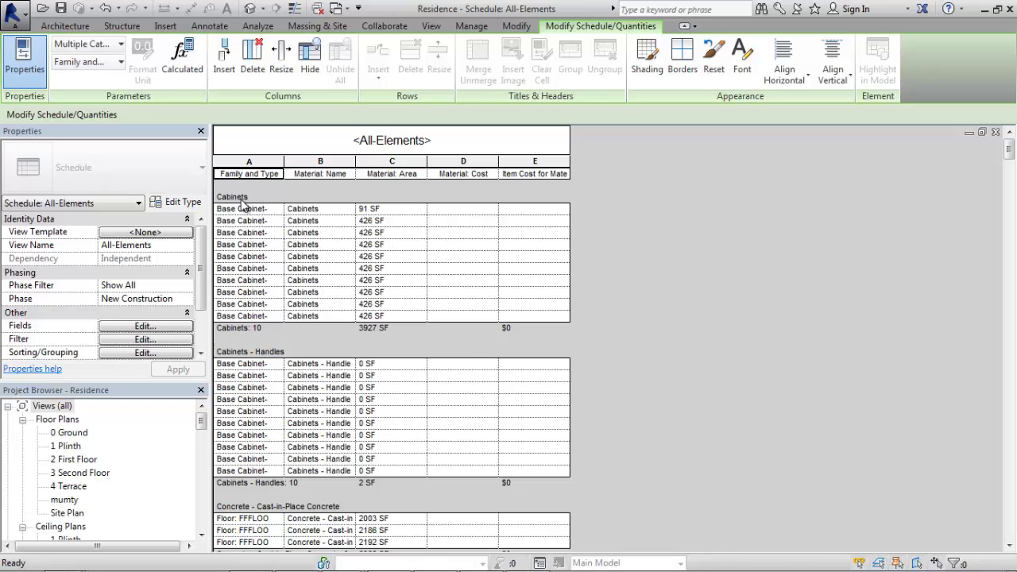
{"action": "left_click", "coordinate": [279, 211]}
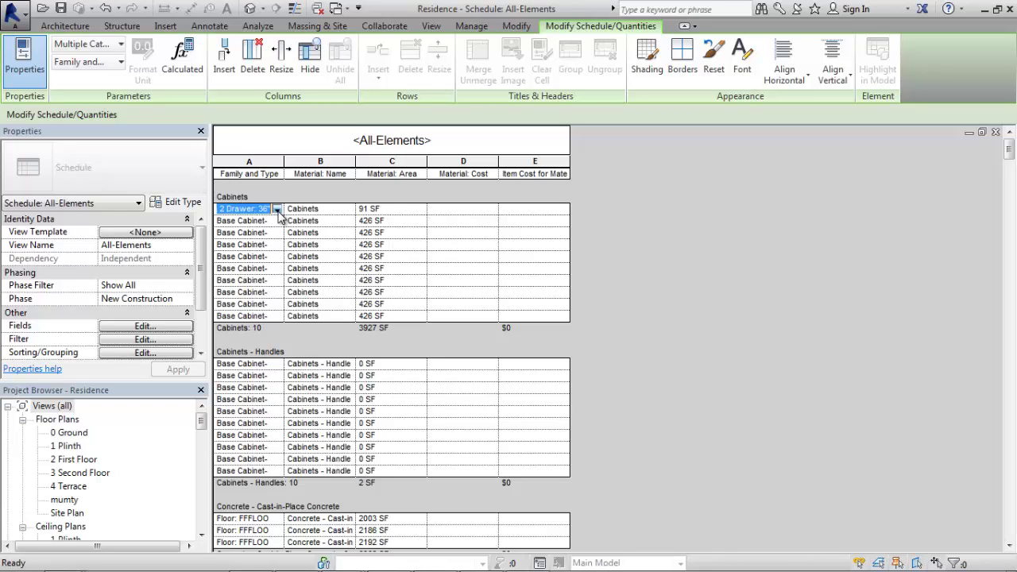
{"action": "left_click", "coordinate": [277, 210]}
{"action": "left_click", "coordinate": [278, 209]}
{"action": "left_click", "coordinate": [277, 209]}
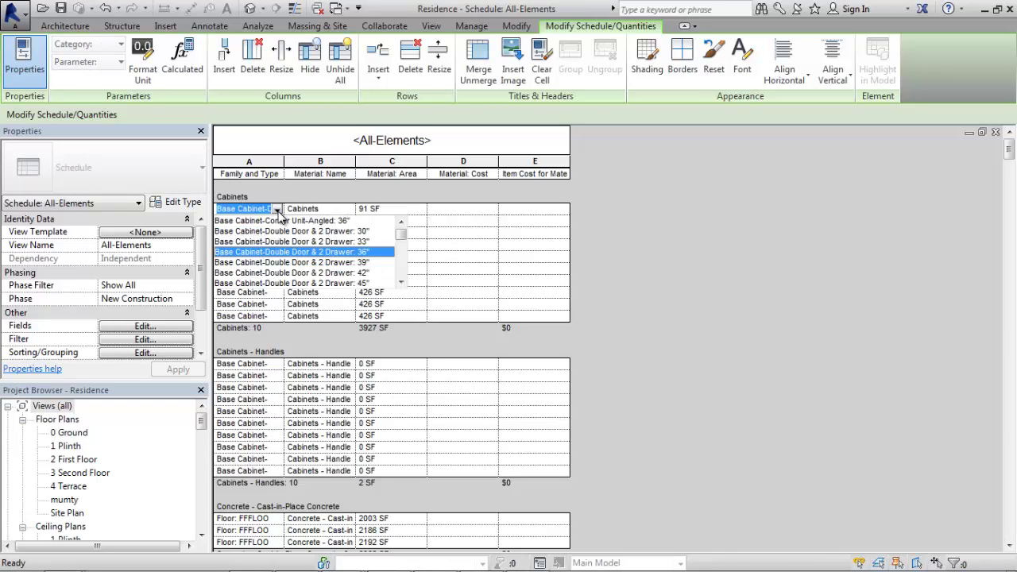
{"action": "left_click", "coordinate": [277, 209]}
{"action": "left_click", "coordinate": [277, 209]}
{"action": "left_click", "coordinate": [514, 221]}
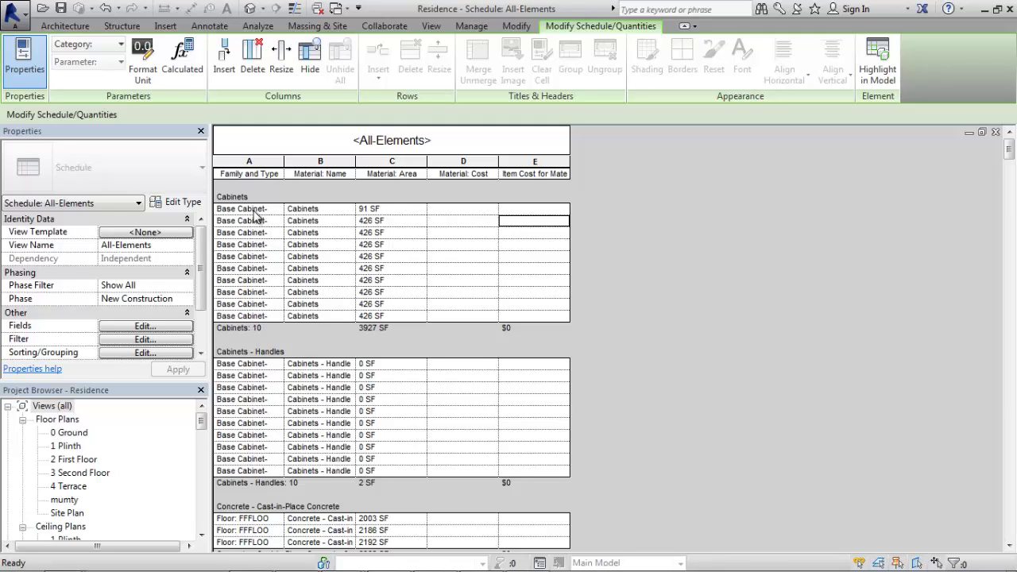
Step: Review the takeoff's material groups from Cabinets through Metal - Chrome, examining their area and item cost subtotals
{"action": "scroll", "coordinate": [254, 217], "scroll_direction": "down", "scroll_amount": 1}
{"action": "scroll", "coordinate": [255, 216], "scroll_direction": "up", "scroll_amount": 1}
{"action": "scroll", "coordinate": [388, 276], "scroll_direction": "down", "scroll_amount": 6}
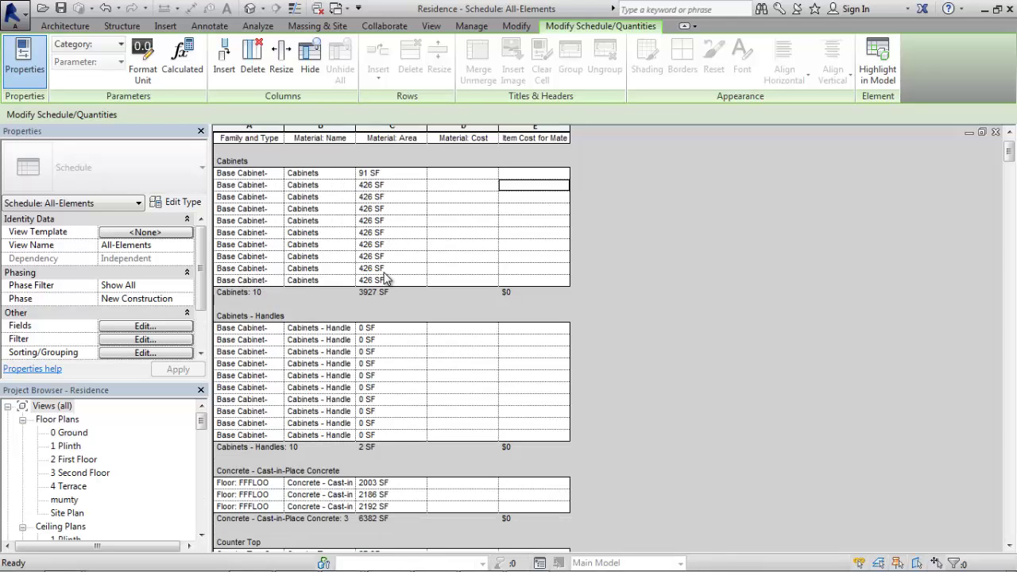
{"action": "scroll", "coordinate": [388, 274], "scroll_direction": "down", "scroll_amount": 8}
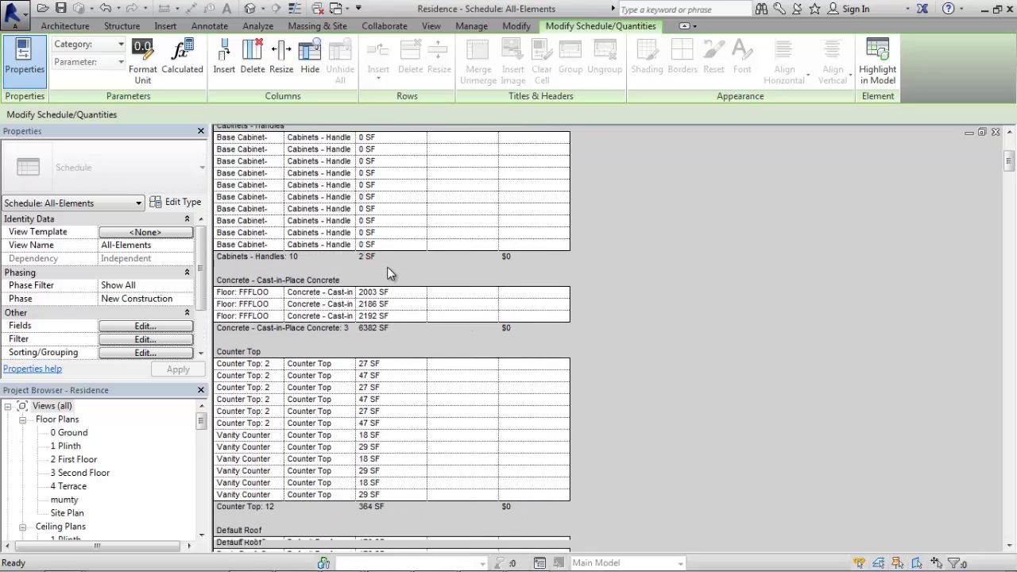
{"action": "scroll", "coordinate": [390, 269], "scroll_direction": "up", "scroll_amount": 5}
{"action": "scroll", "coordinate": [390, 264], "scroll_direction": "up", "scroll_amount": 4}
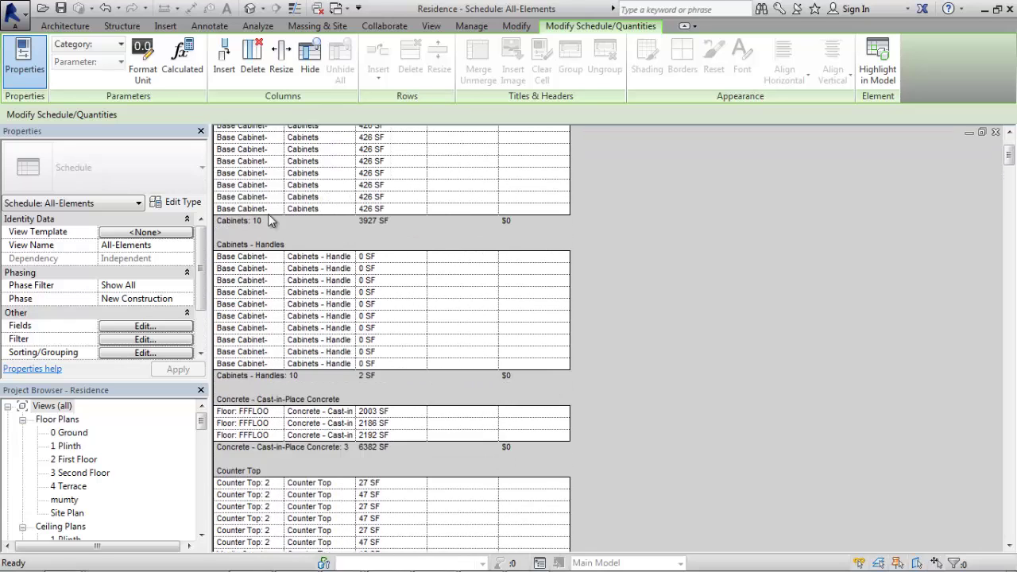
{"action": "scroll", "coordinate": [402, 274], "scroll_direction": "down", "scroll_amount": 7}
{"action": "scroll", "coordinate": [401, 270], "scroll_direction": "down", "scroll_amount": 20}
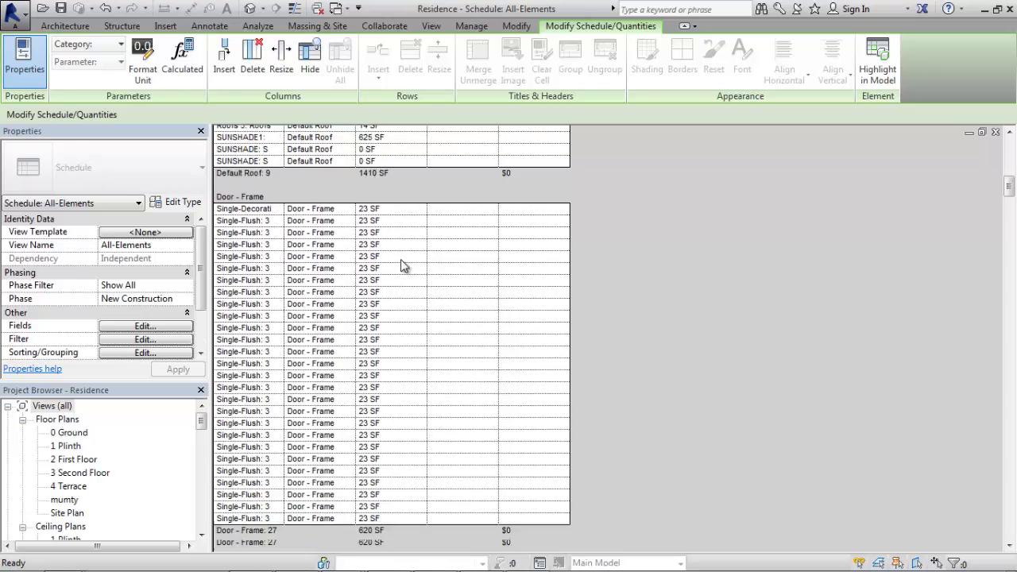
{"action": "scroll", "coordinate": [403, 265], "scroll_direction": "down", "scroll_amount": 20}
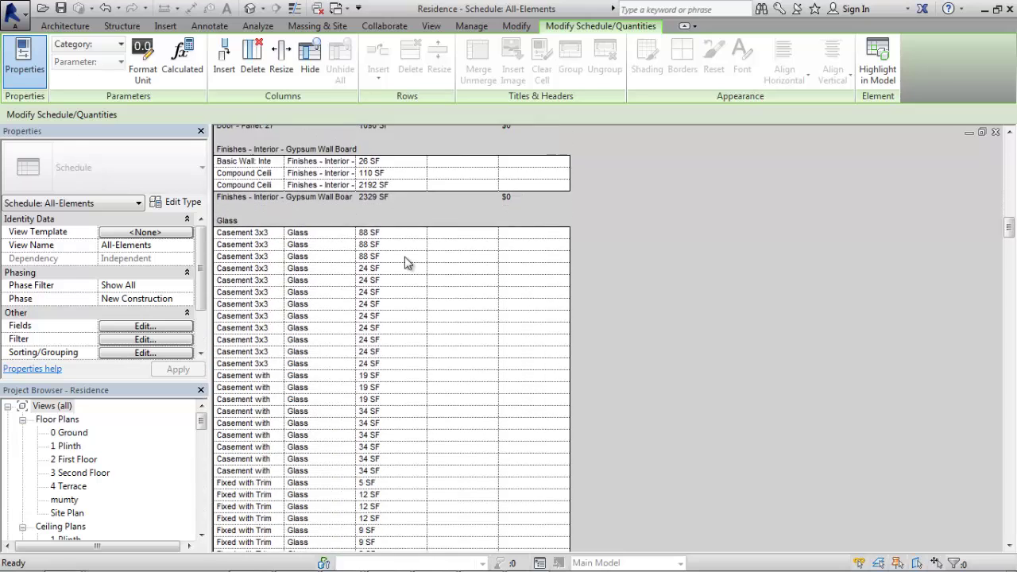
{"action": "scroll", "coordinate": [405, 263], "scroll_direction": "down", "scroll_amount": 20}
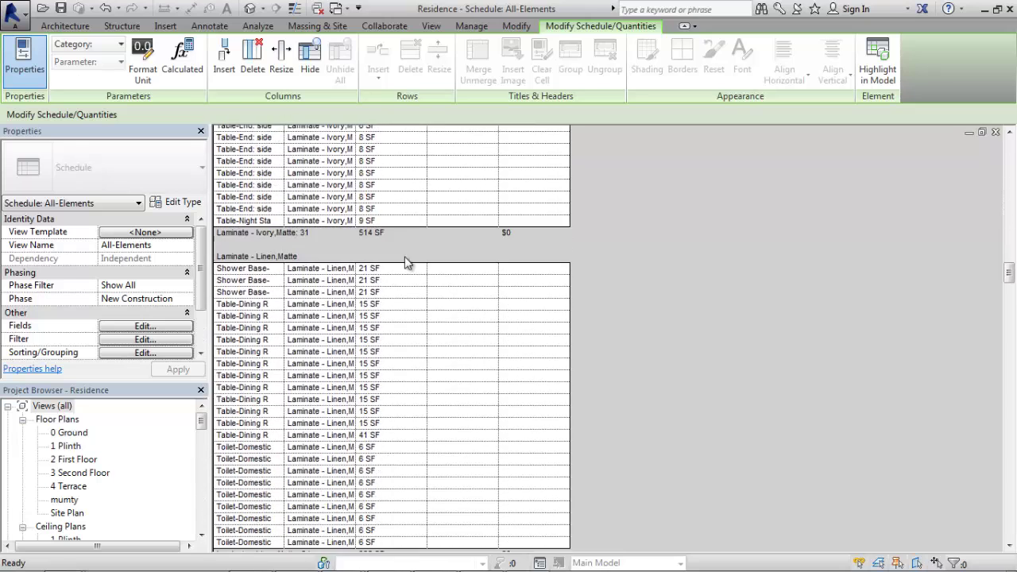
{"action": "scroll", "coordinate": [406, 263], "scroll_direction": "down", "scroll_amount": 20}
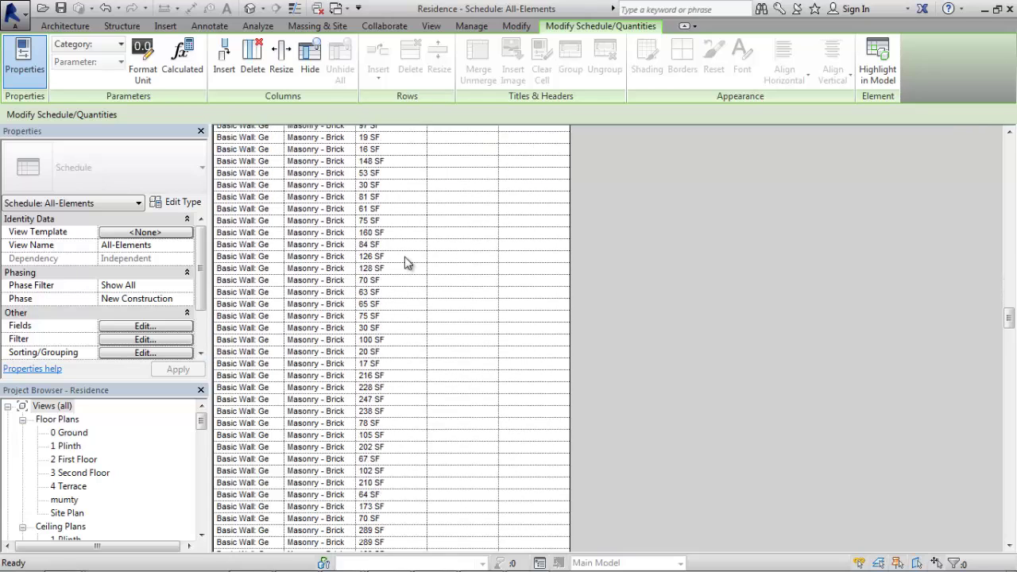
{"action": "scroll", "coordinate": [407, 263], "scroll_direction": "down", "scroll_amount": 15}
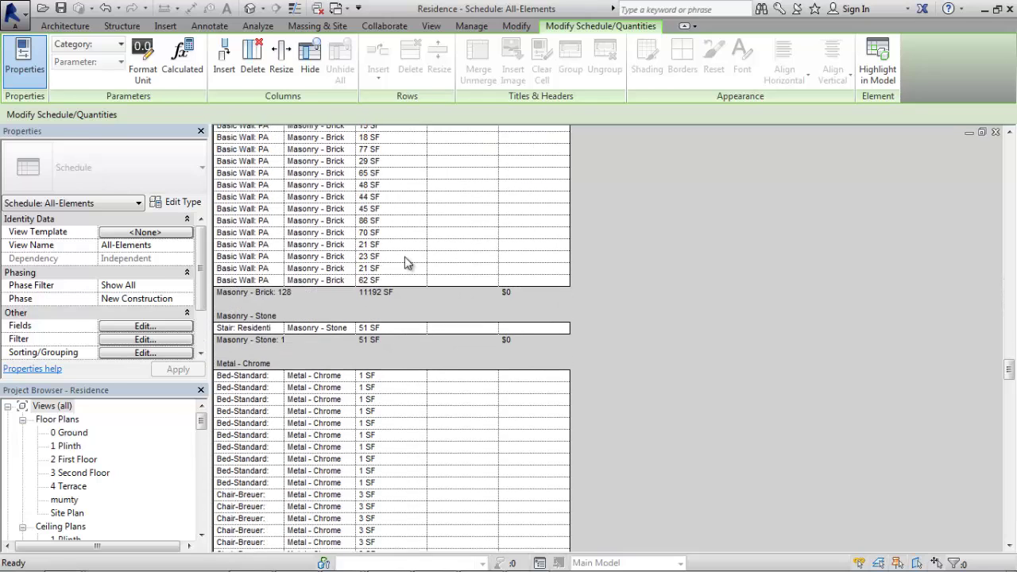